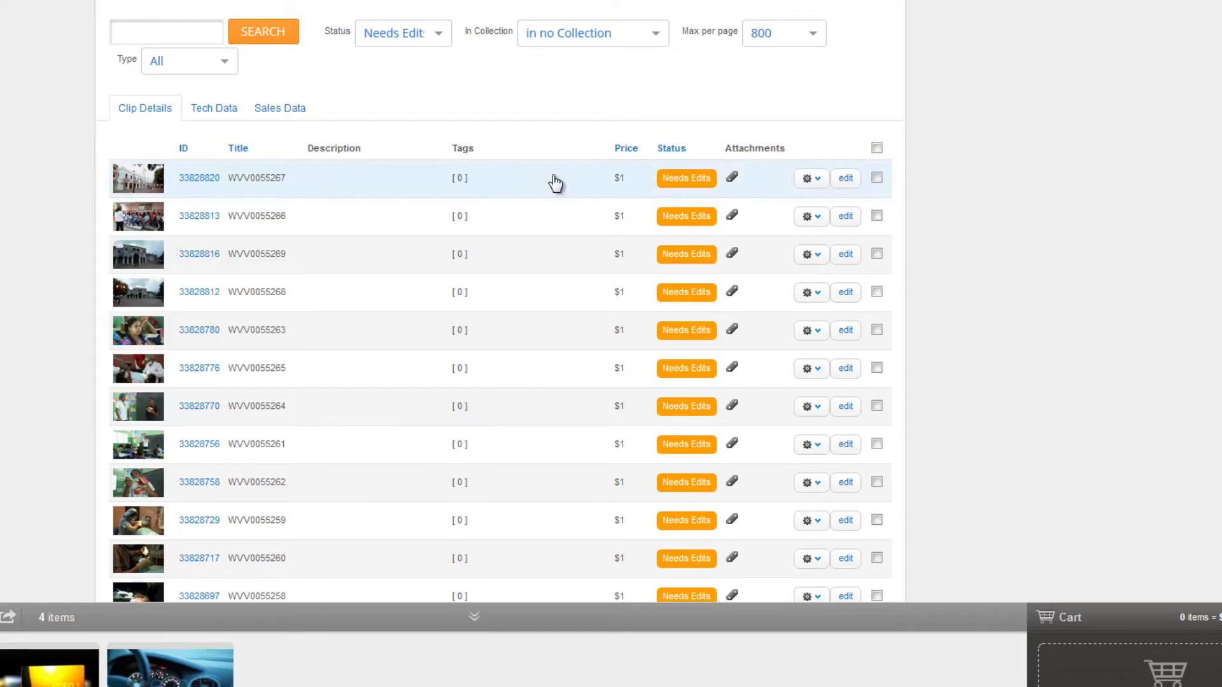
# - Select the clips WVV0055266, WVV0055269 and WVV0055268 in the uploads list
pyautogui.click(555, 183)
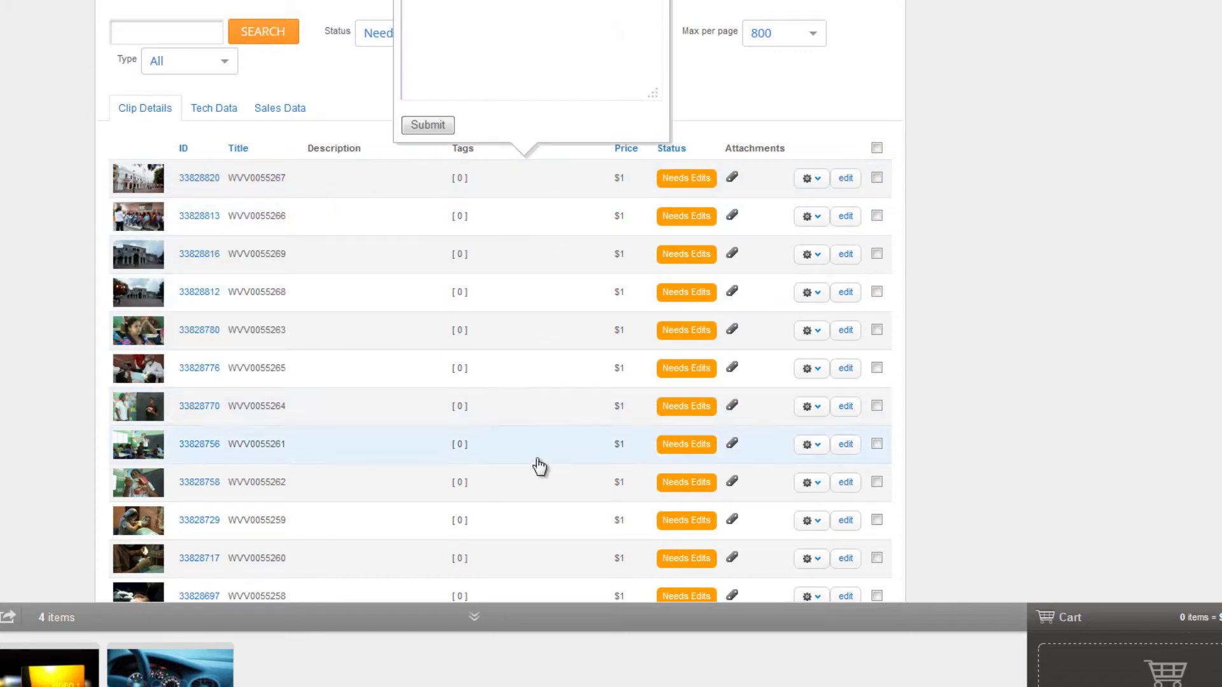
pyautogui.keyDown('shift'); pyautogui.click(537, 532); pyautogui.keyUp('shift')
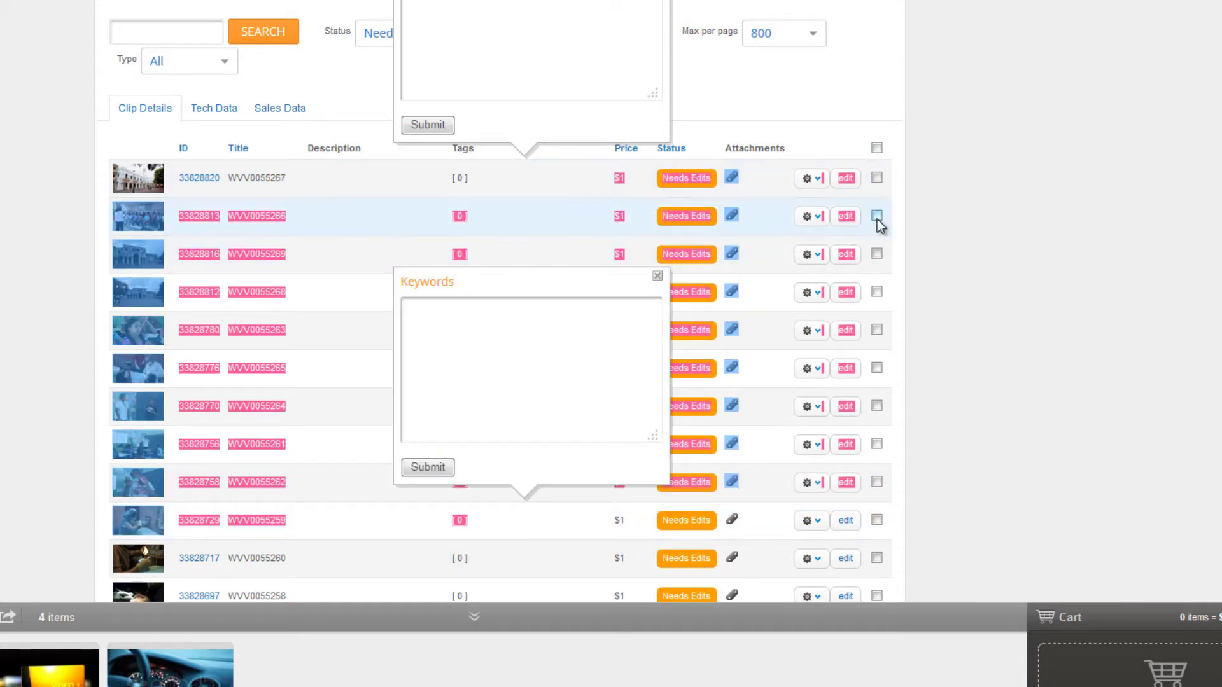
pyautogui.click(877, 254)
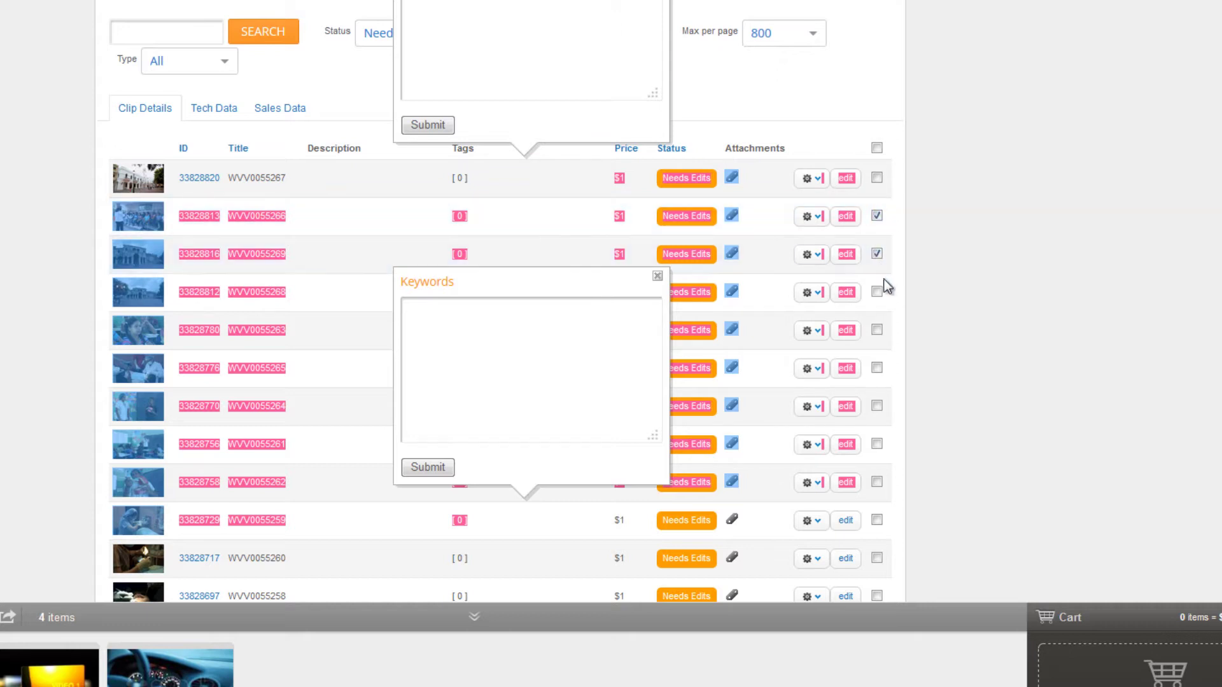
pyautogui.click(877, 293)
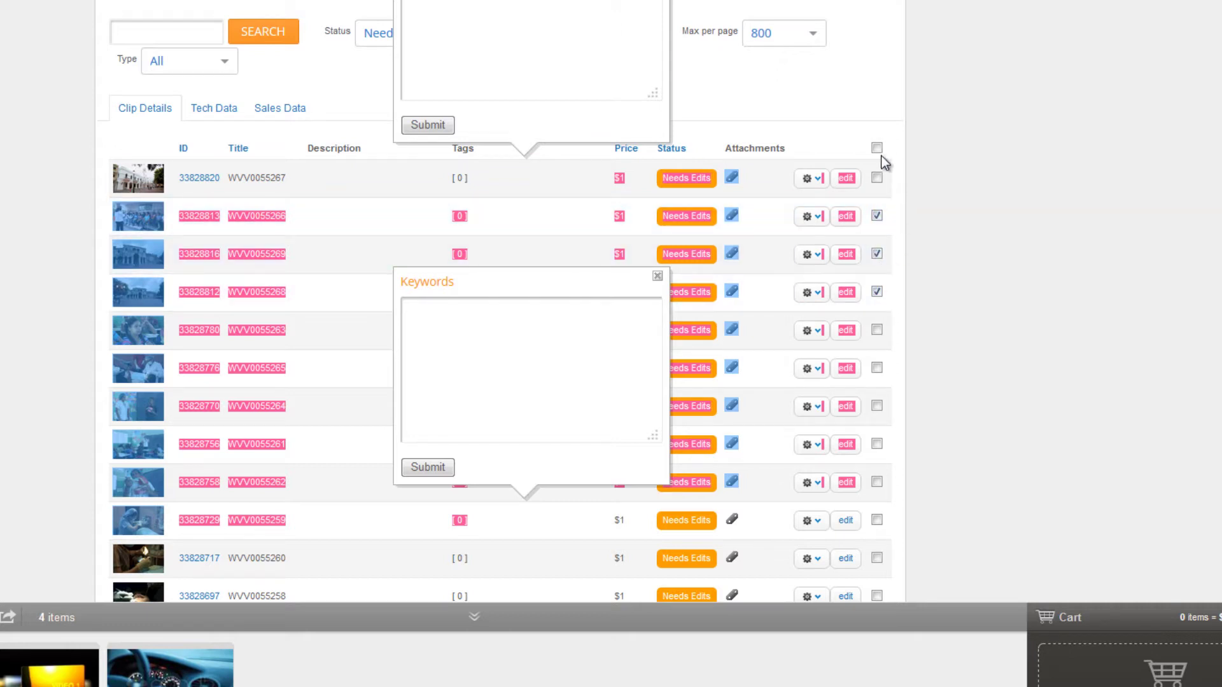
pyautogui.click(826, 89)
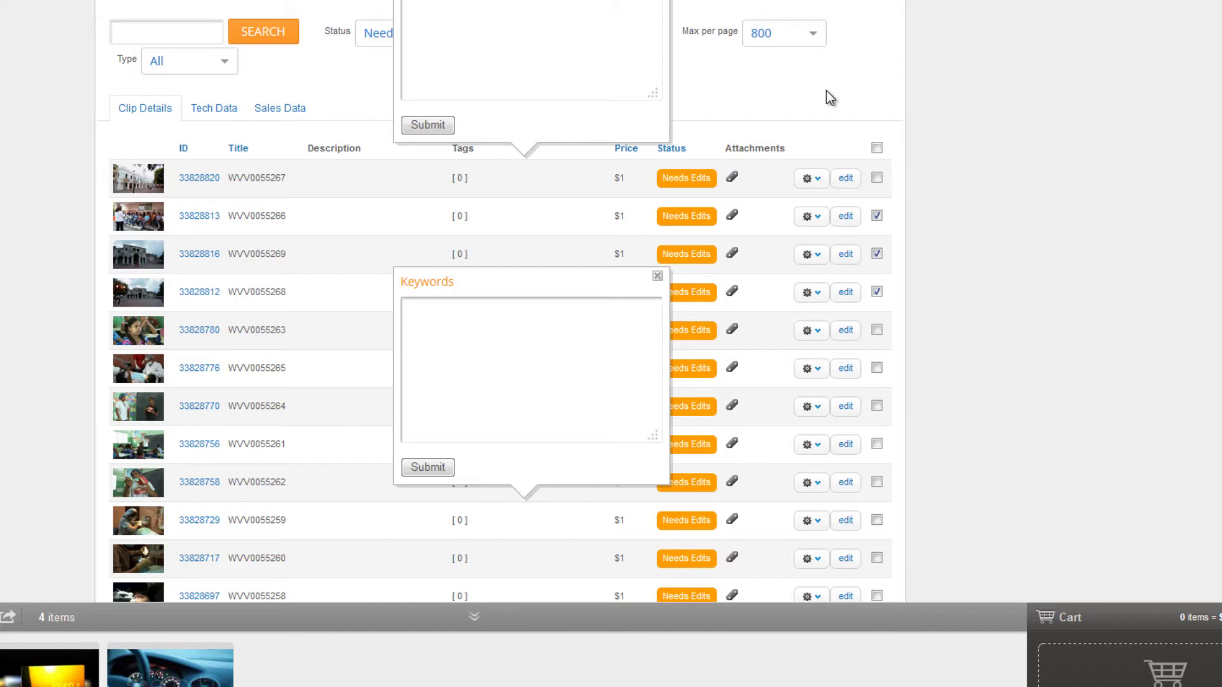
# - Extend the selection to the first nine clips, WVV0055267 down to WVV0055262, and close the Keywords pop-ups
pyautogui.click(877, 178)
pyautogui.click(877, 331)
pyautogui.click(878, 369)
pyautogui.click(877, 406)
pyautogui.click(877, 445)
pyautogui.click(658, 277)
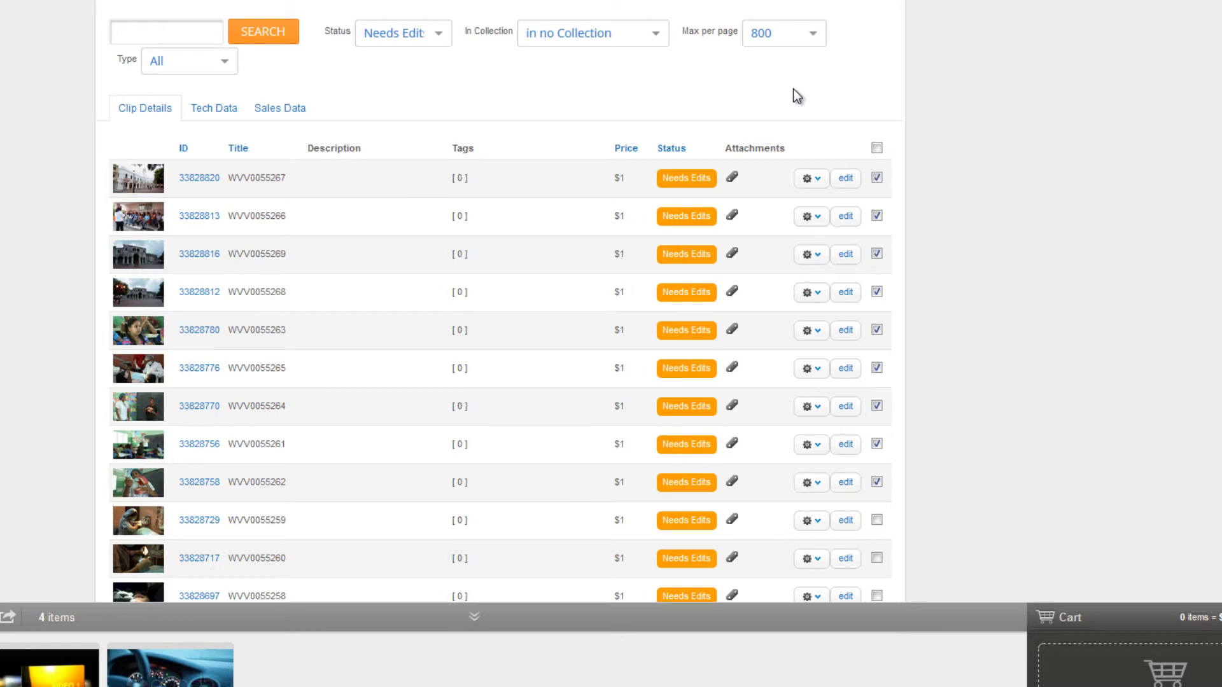
# - Select all clips in the uploads list at once and check the selection through the whole list
pyautogui.click(877, 149)
pyautogui.scroll(-15, 500, 301)
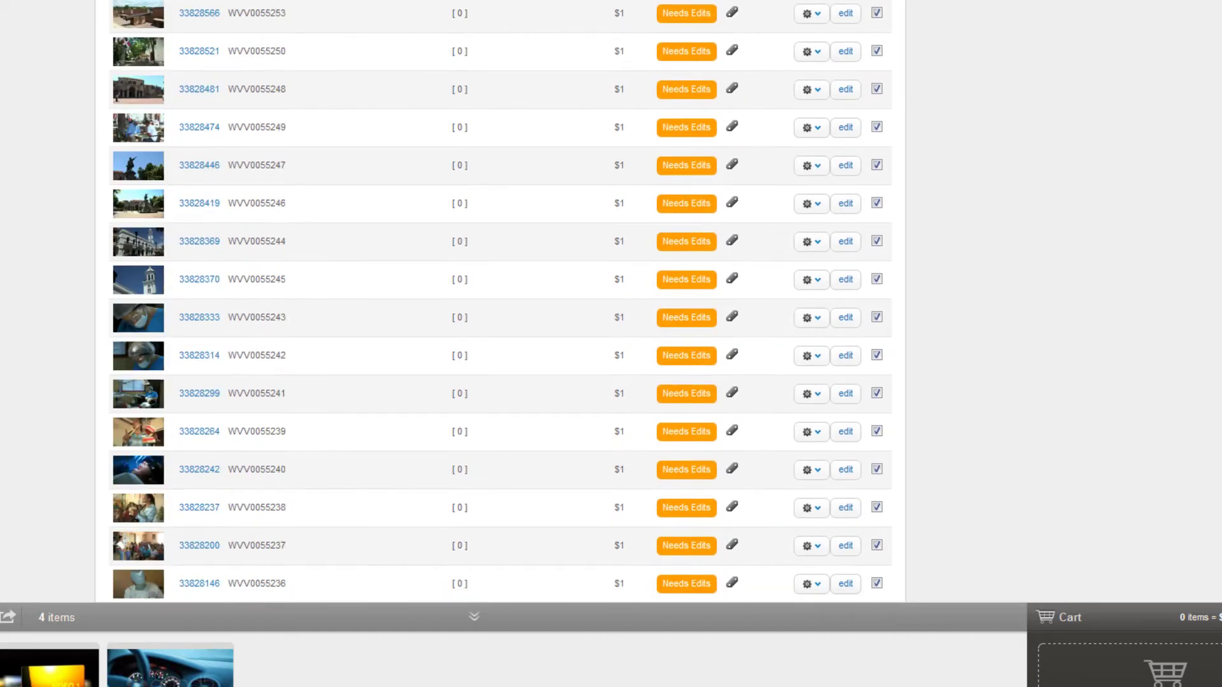
pyautogui.scroll(-20, 500, 301)
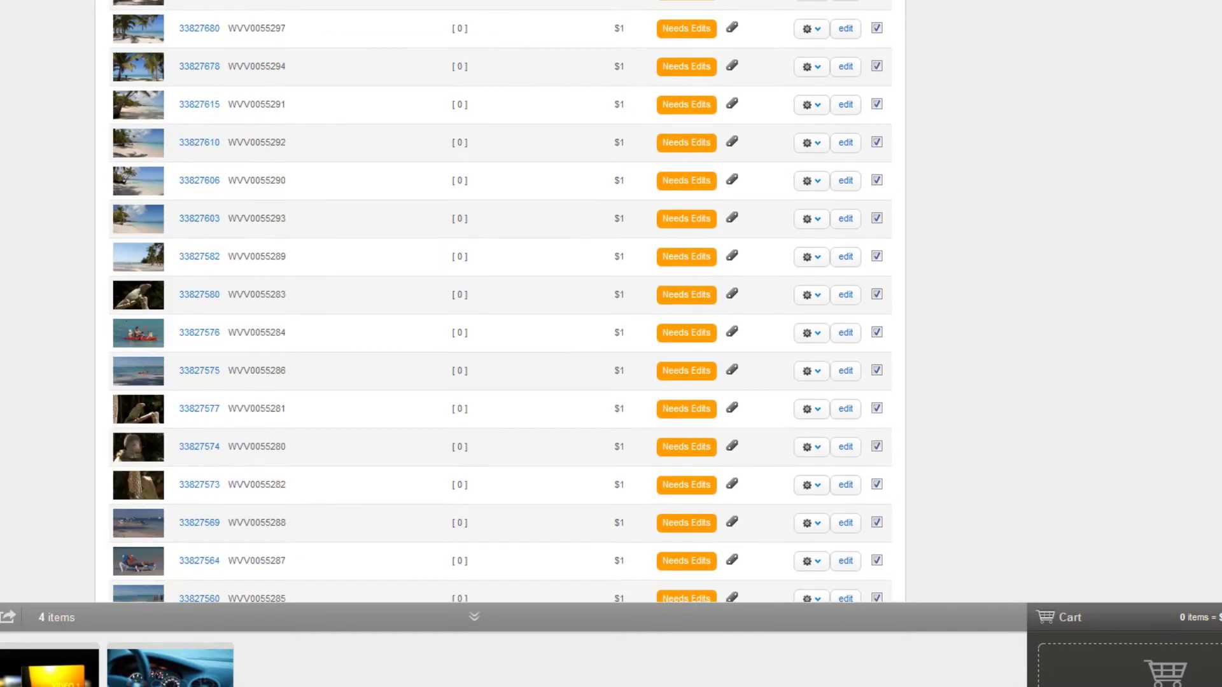
pyautogui.scroll(-20, 500, 302)
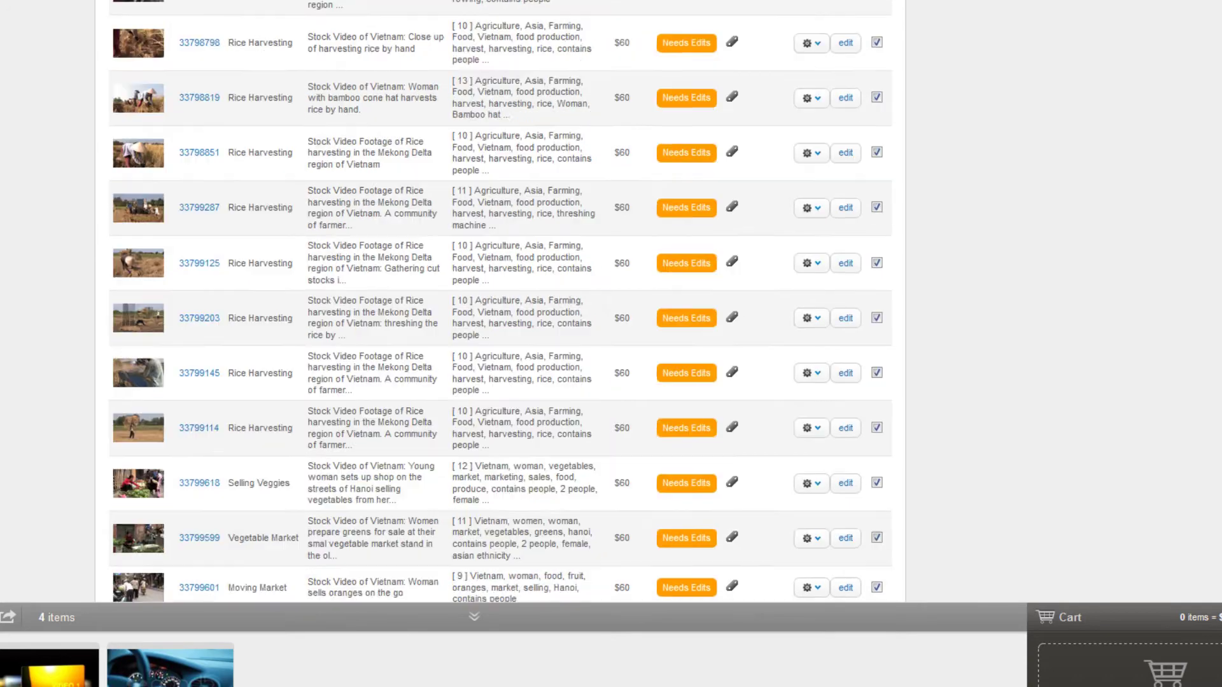
pyautogui.scroll(-20, 500, 301)
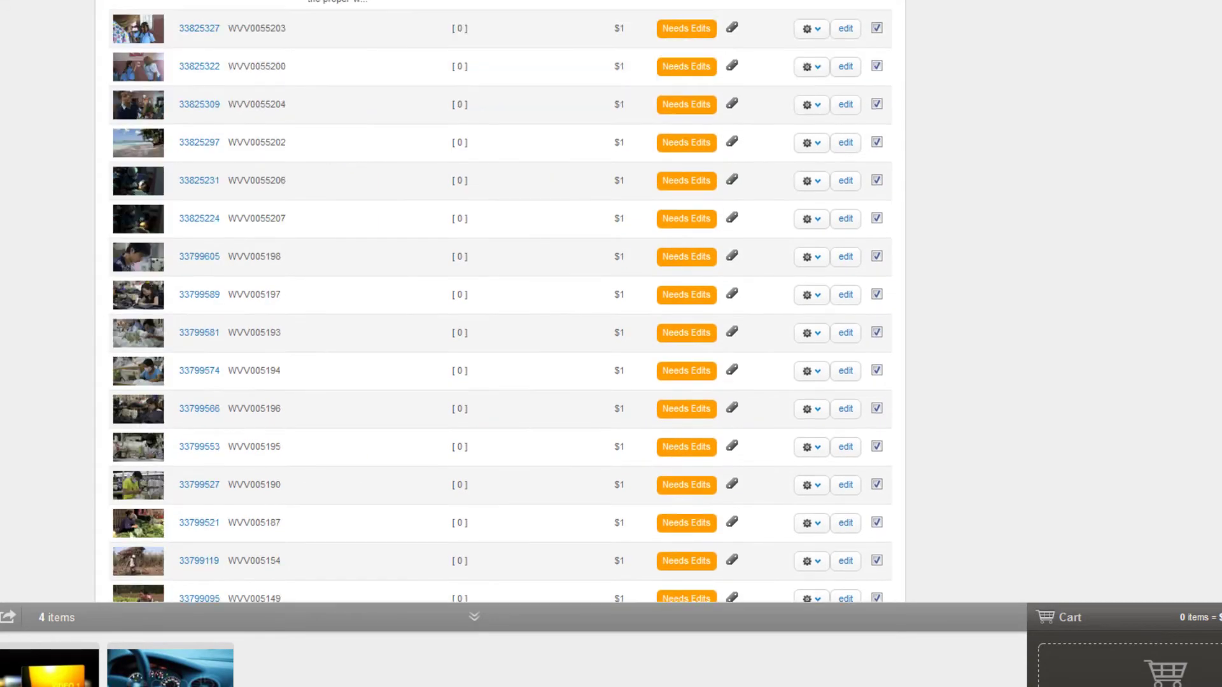
pyautogui.scroll(-20, 500, 301)
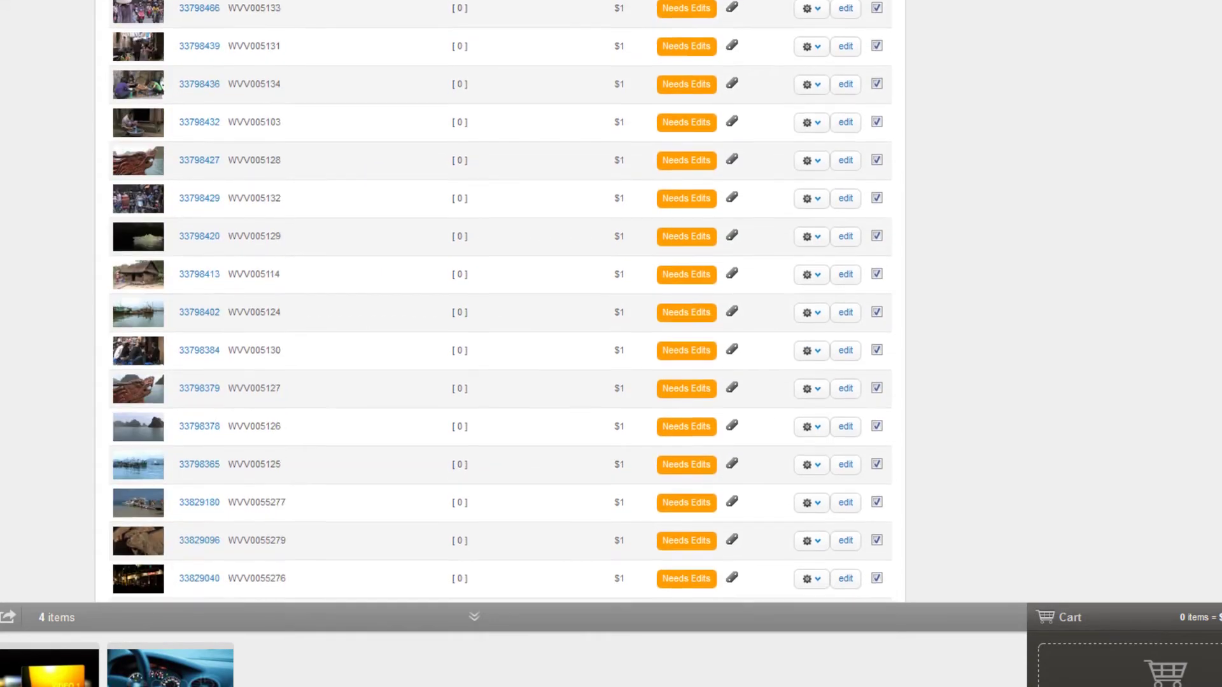
pyautogui.scroll(-10, 501, 302)
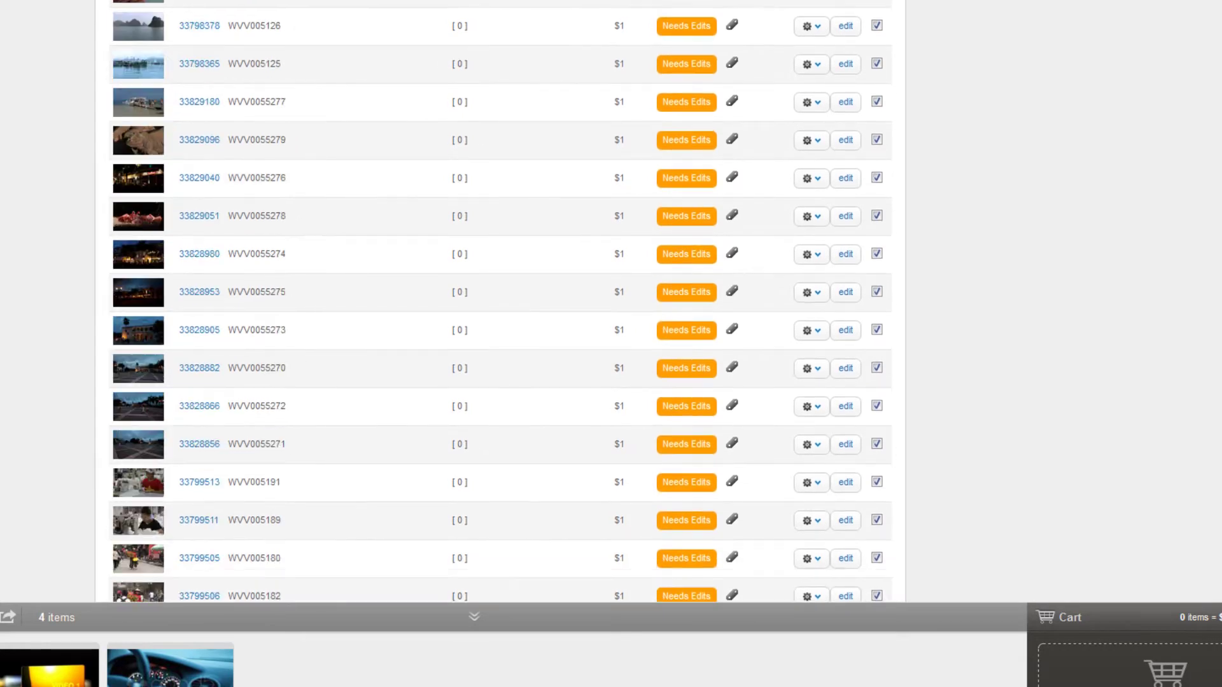
pyautogui.scroll(20, 501, 302)
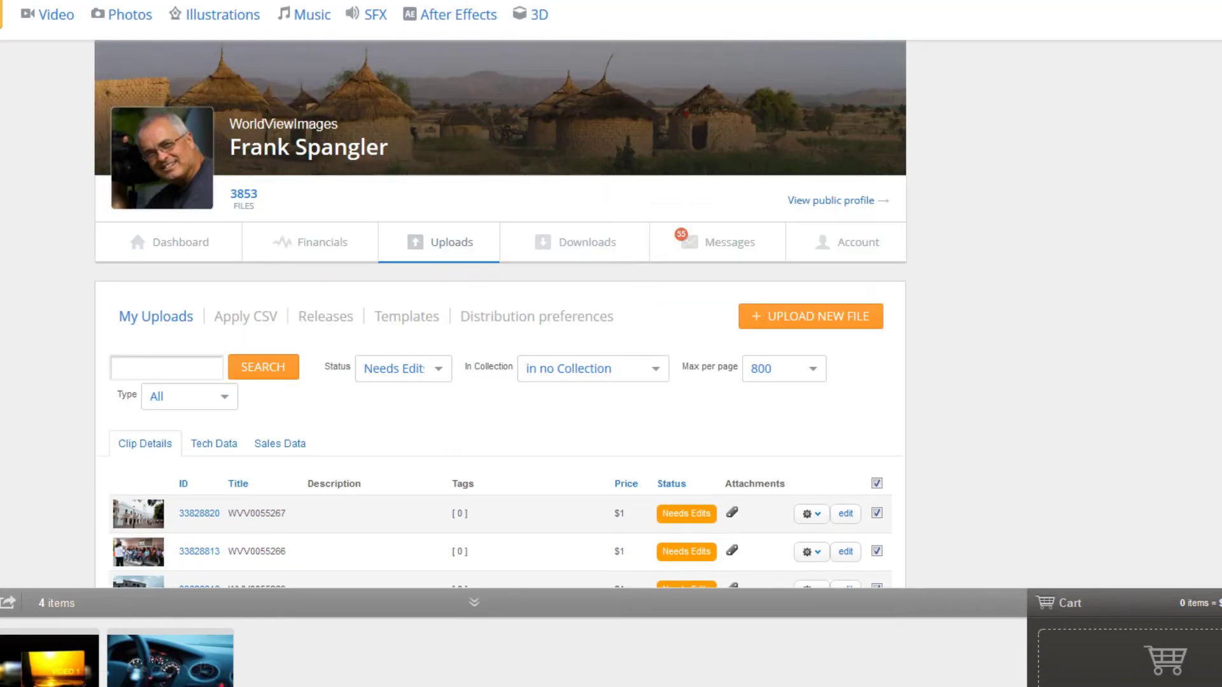
# - Select only the first eight clips in the uploads list, from WVV0055267 down to WVV0055261
pyautogui.scroll(-5, 500, 302)
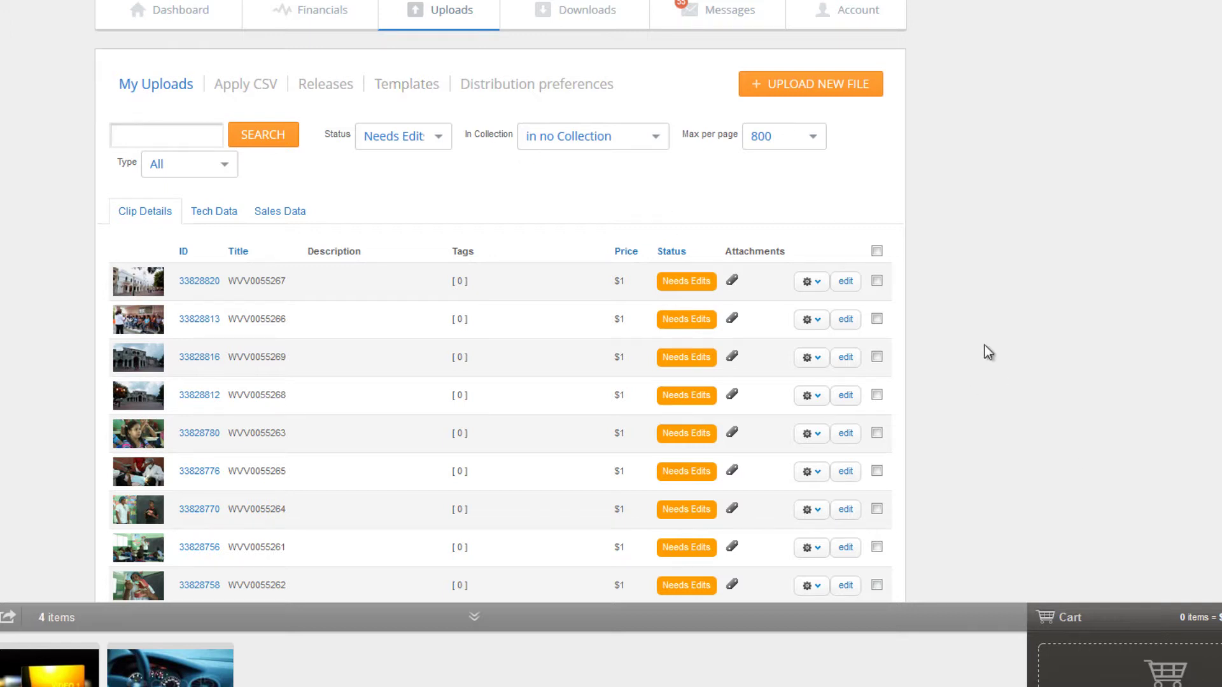
pyautogui.click(877, 282)
pyautogui.click(877, 319)
pyautogui.click(877, 357)
pyautogui.click(877, 396)
pyautogui.click(877, 433)
pyautogui.click(877, 471)
pyautogui.click(877, 510)
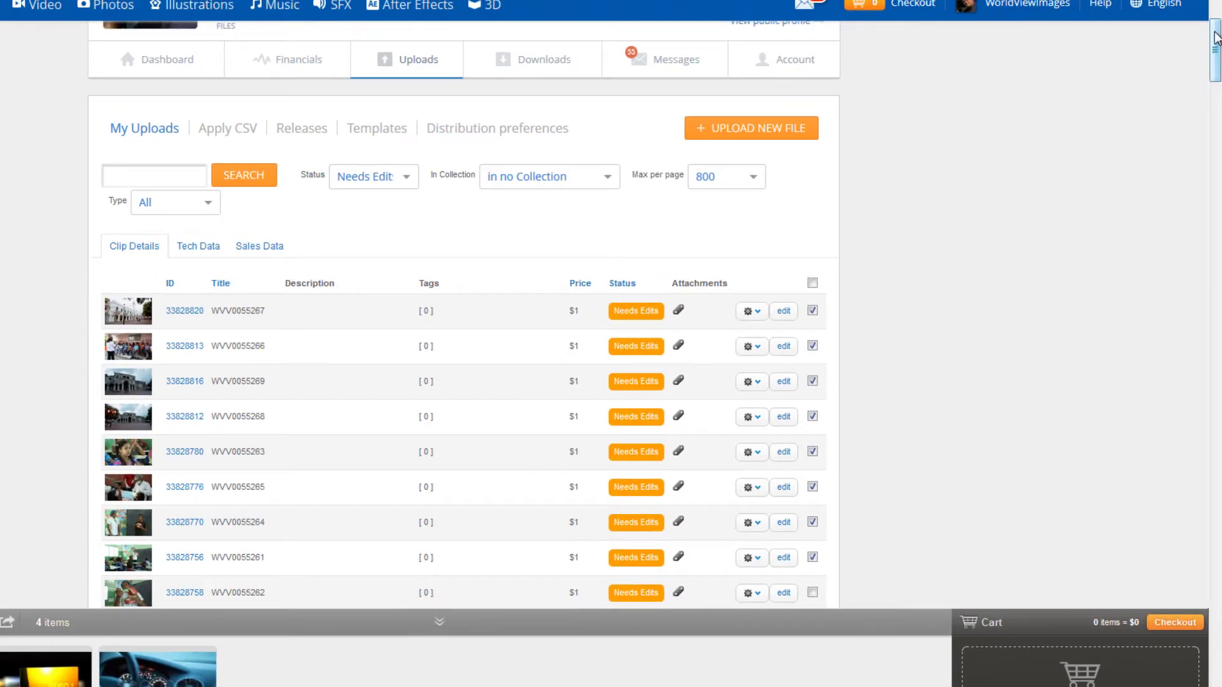
# - Execute the "apply video template" action on the selected clips
pyautogui.moveTo(1215, 38); pyautogui.dragTo(1215, 674)
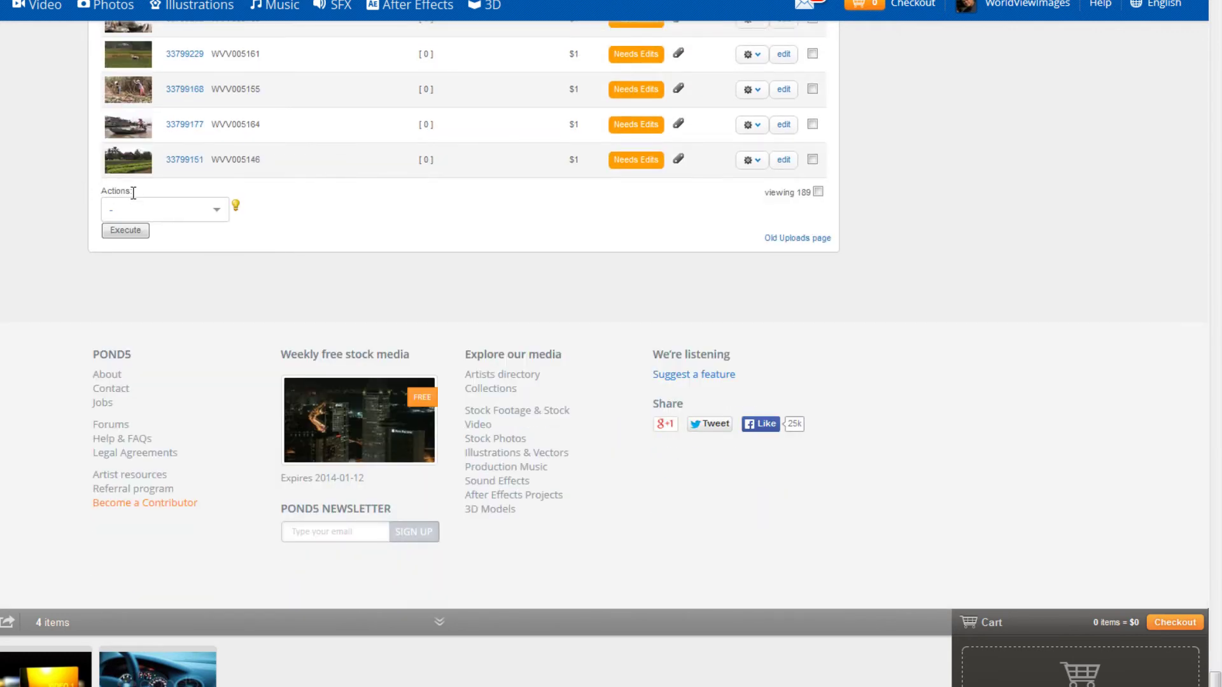
pyautogui.click(217, 212)
pyautogui.moveTo(222, 245); pyautogui.dragTo(222, 319)
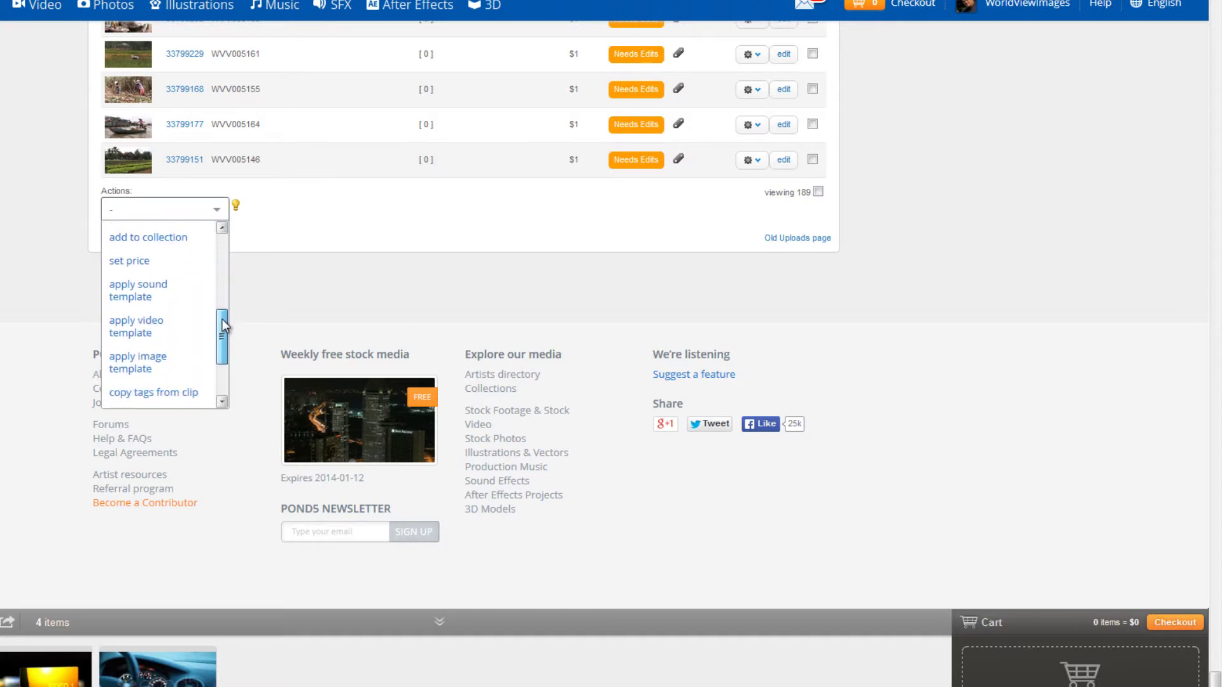
pyautogui.click(131, 331)
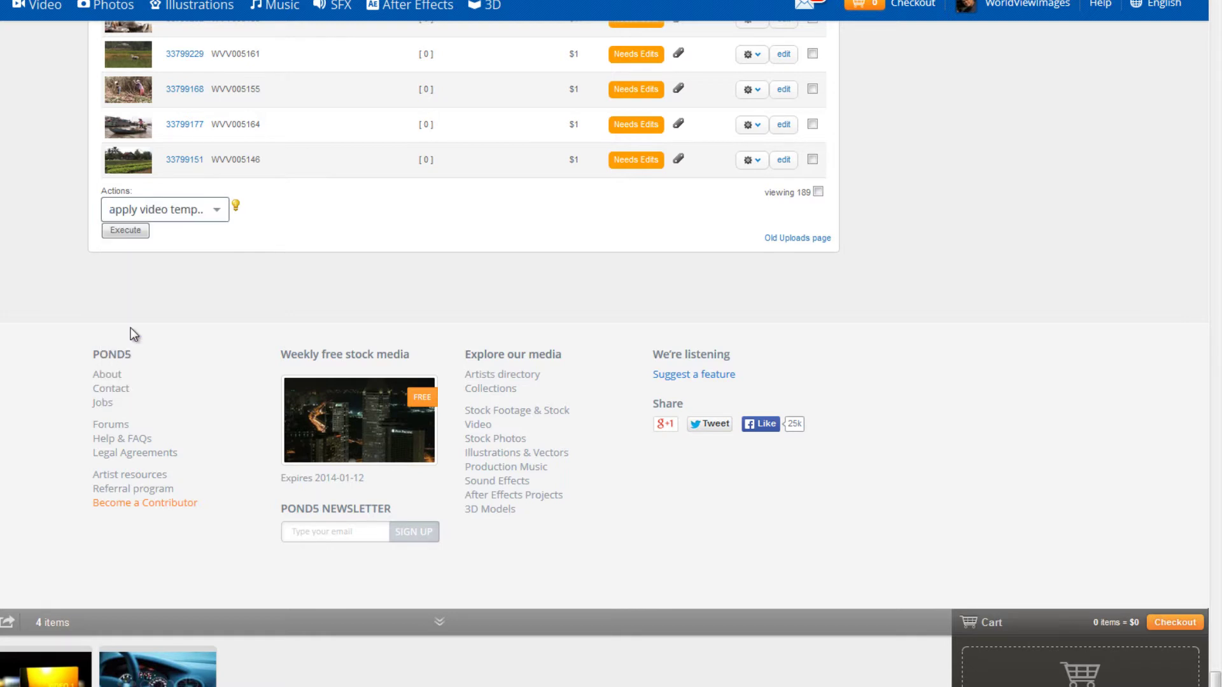
pyautogui.click(125, 230)
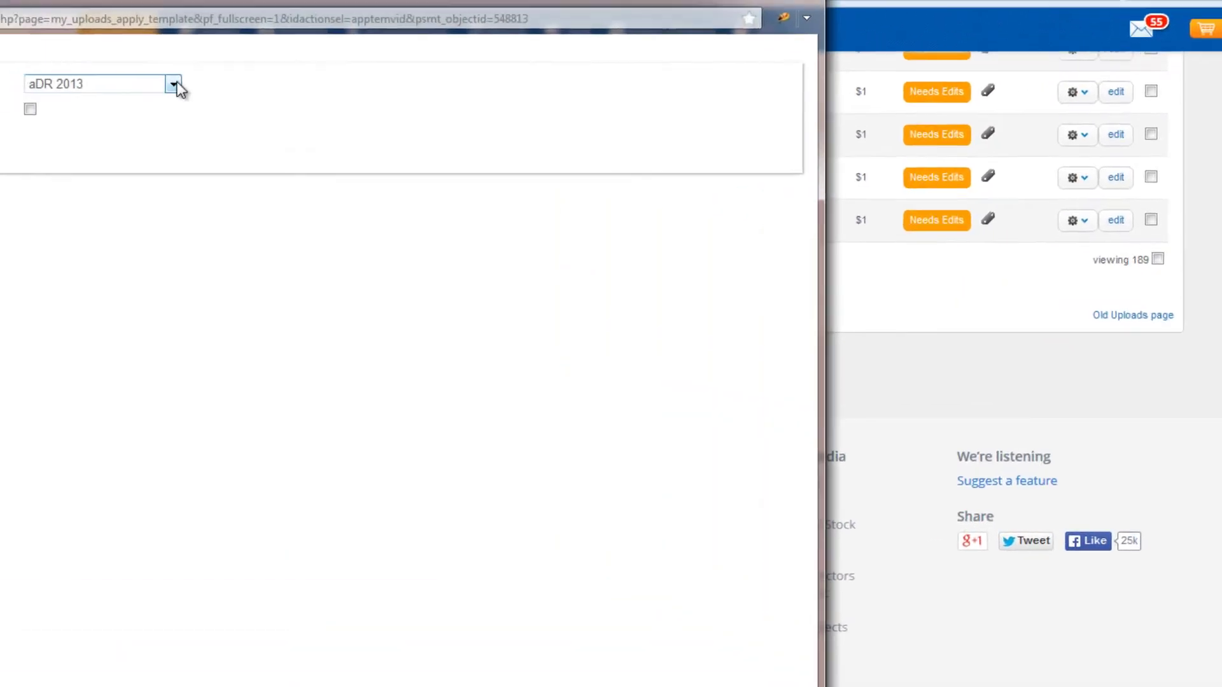
# - Apply the aDR 2013 template with Add keywords left off, and close the Apply Template window
pyautogui.click(3, 51)
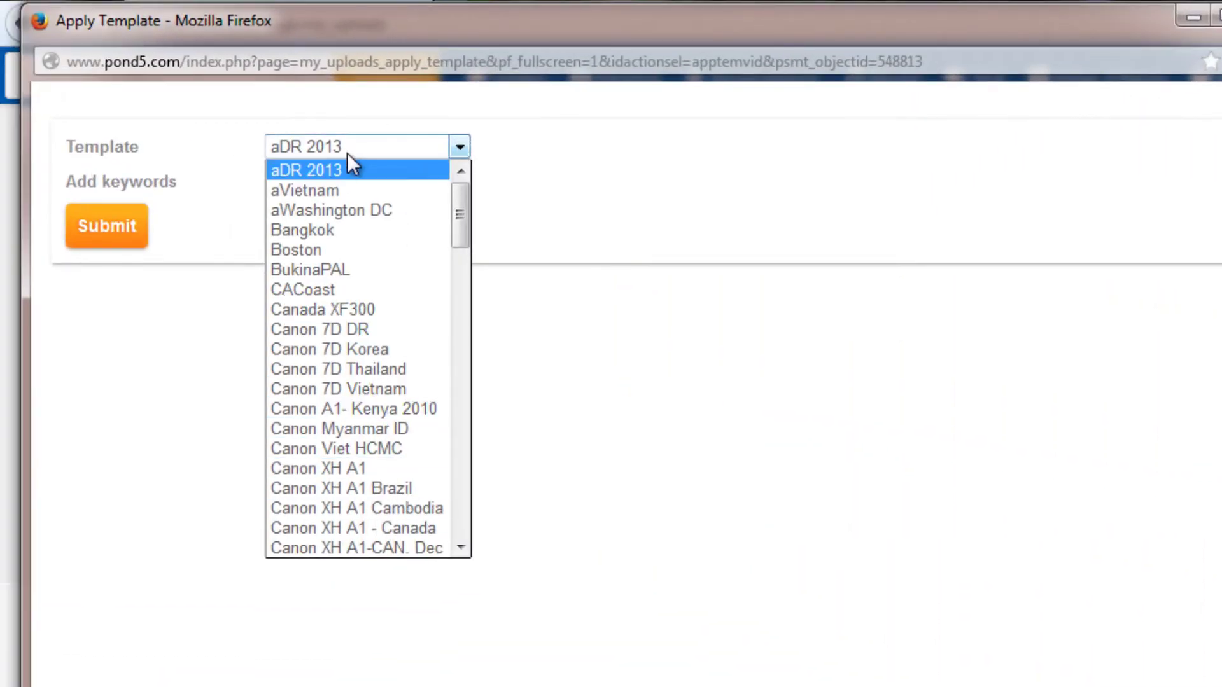
pyautogui.click(375, 169)
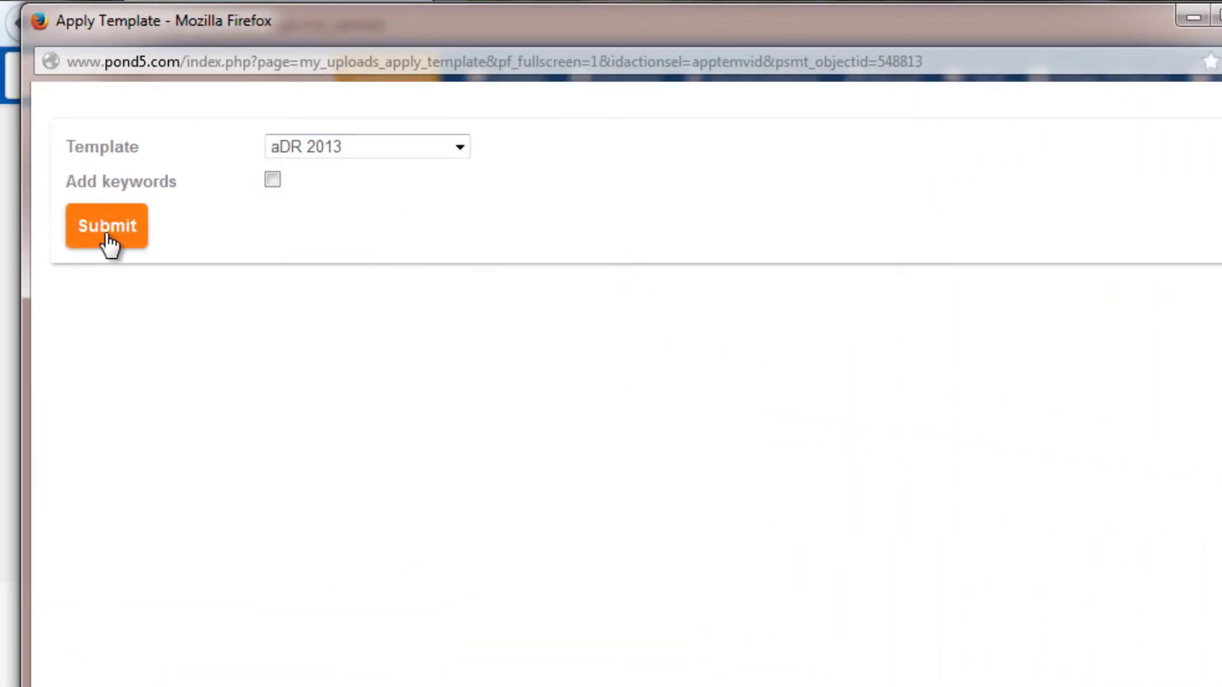
pyautogui.click(108, 241)
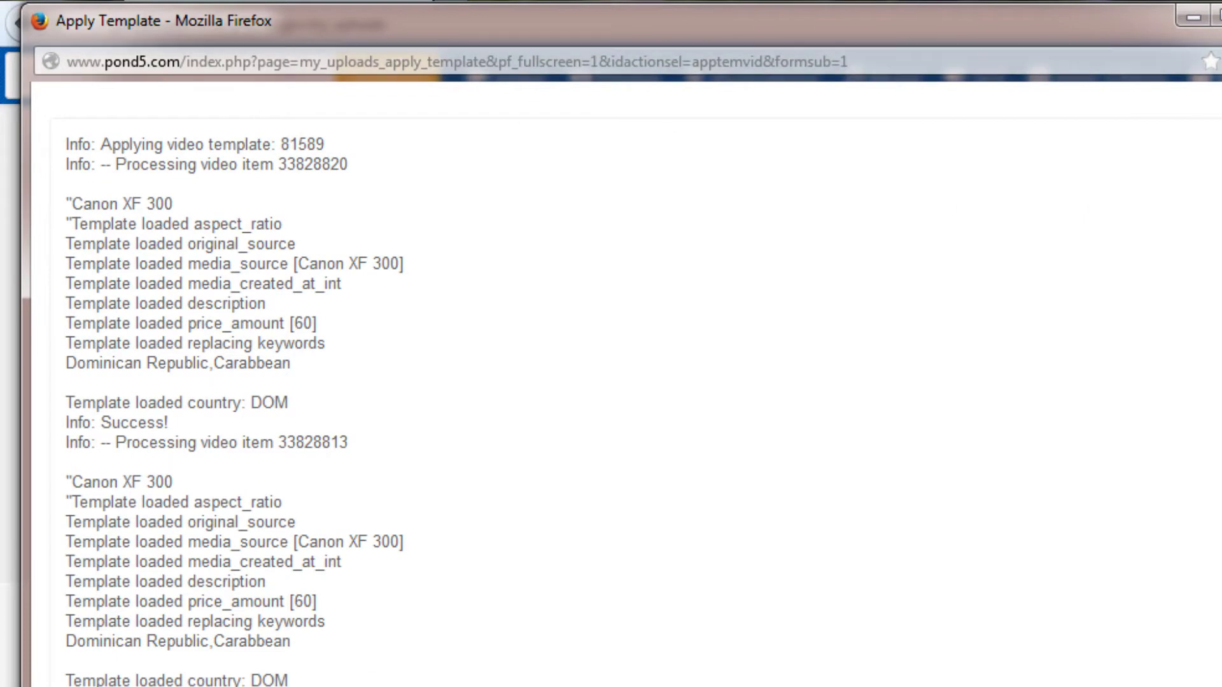
pyautogui.hotkey('ctrl', 'w')
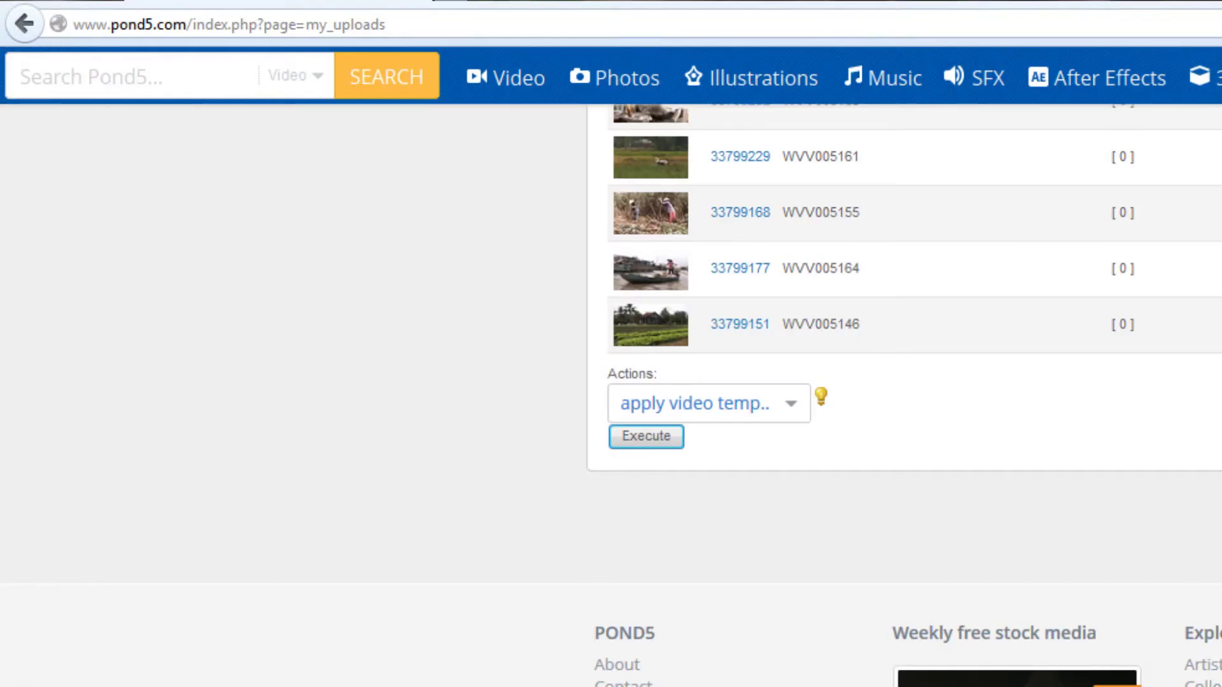
# - Open clip WVV0055267 for editing, examine its template options and file information, and return to the uploads list
pyautogui.scroll(20, 915, 395)
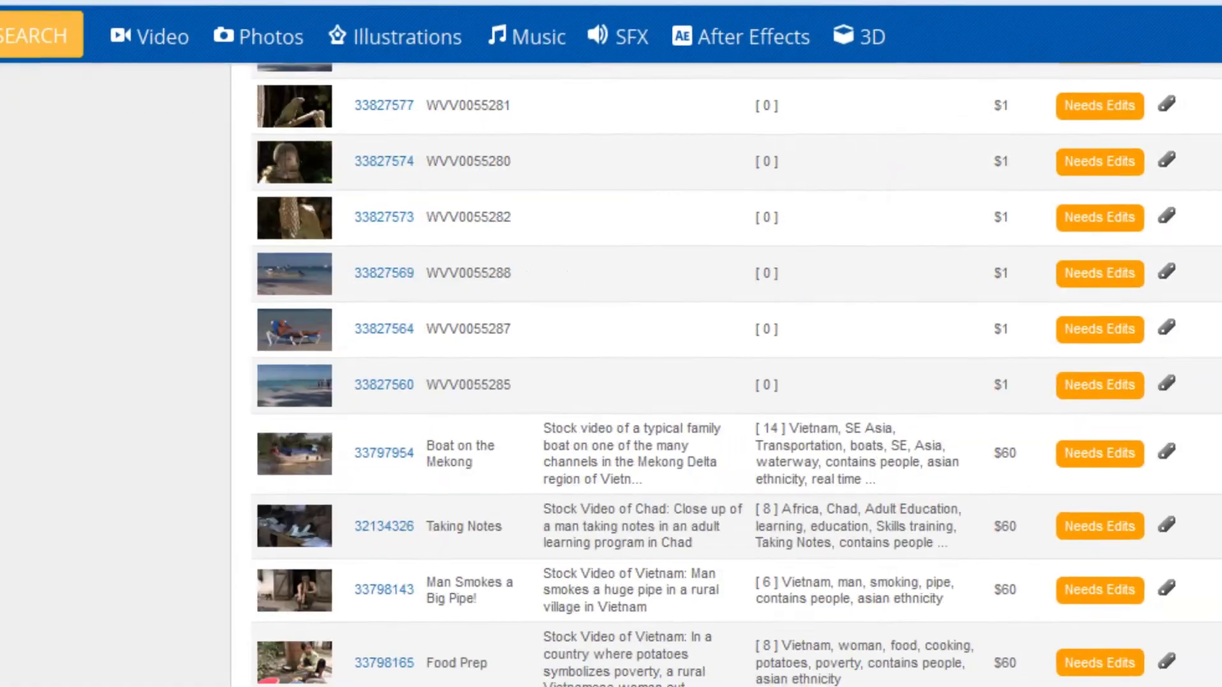
pyautogui.scroll(15, 620, 363)
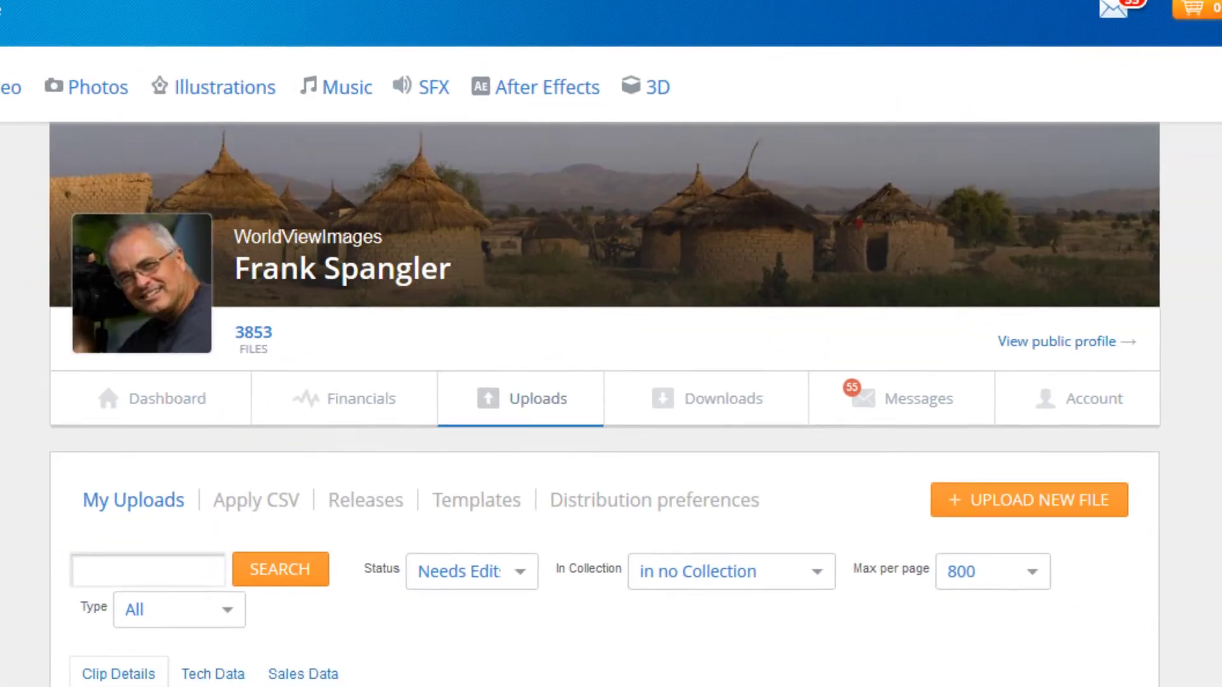
pyautogui.scroll(-8, 621, 363)
pyautogui.scroll(-2, 890, 254)
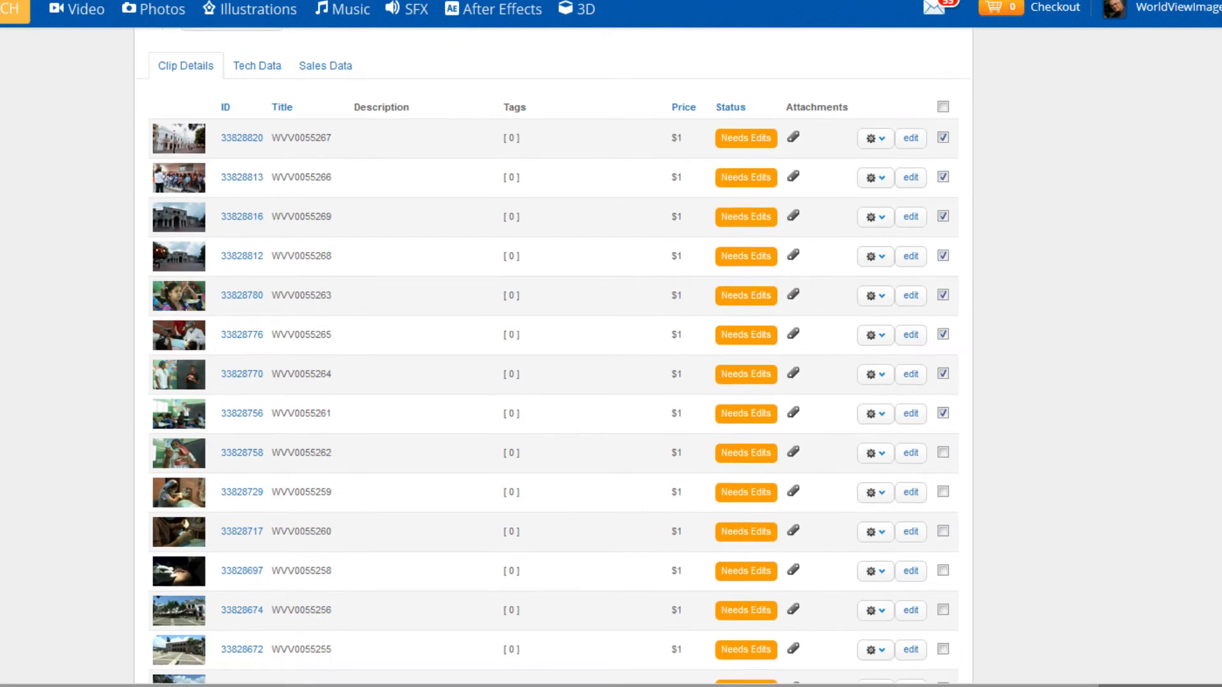
pyautogui.click(911, 138)
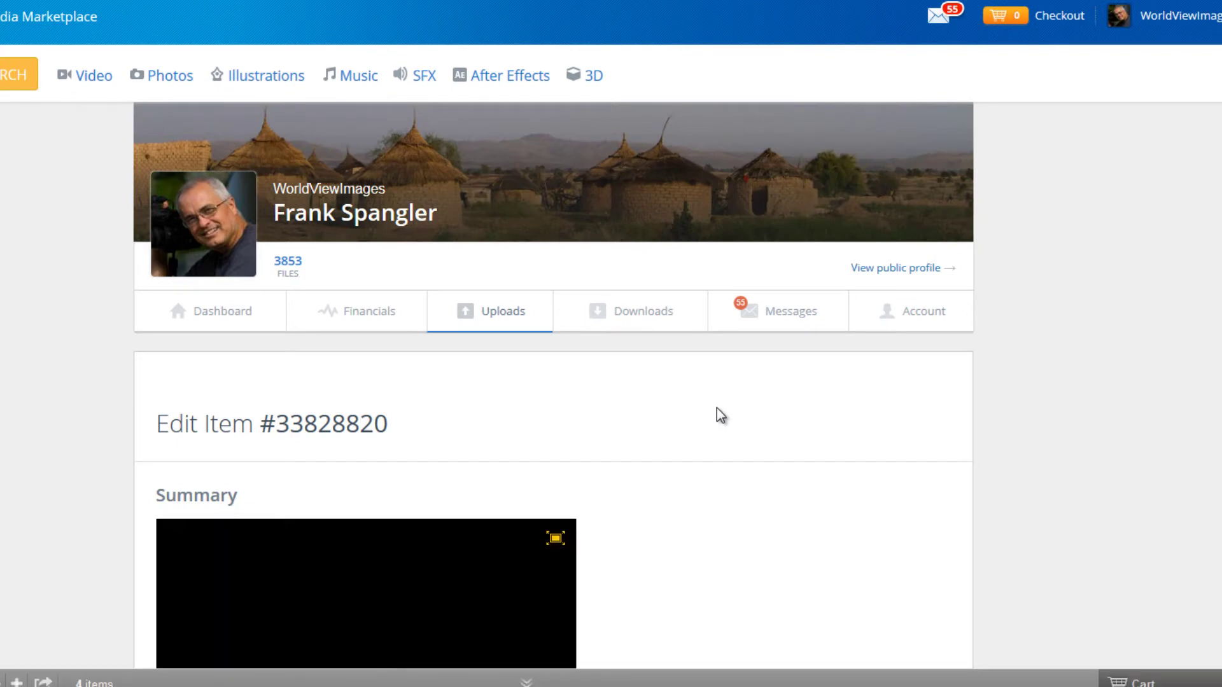
pyautogui.scroll(-5, 718, 414)
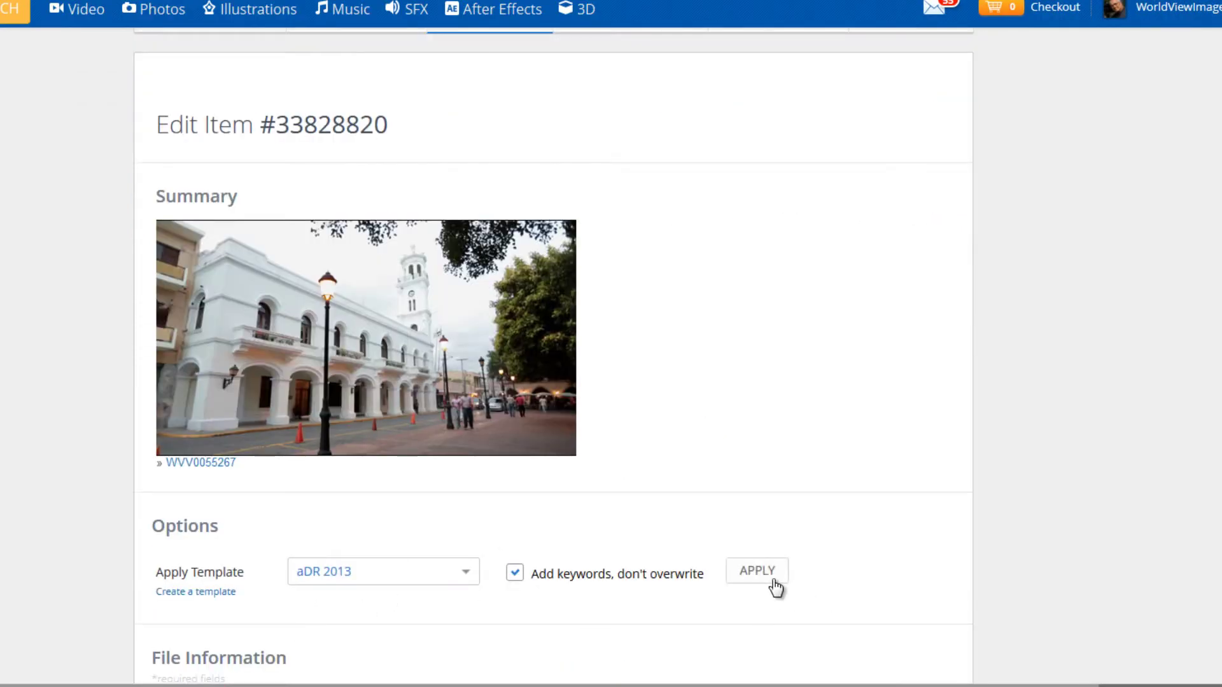
pyautogui.scroll(-8, 834, 420)
pyautogui.scroll(-2, 834, 420)
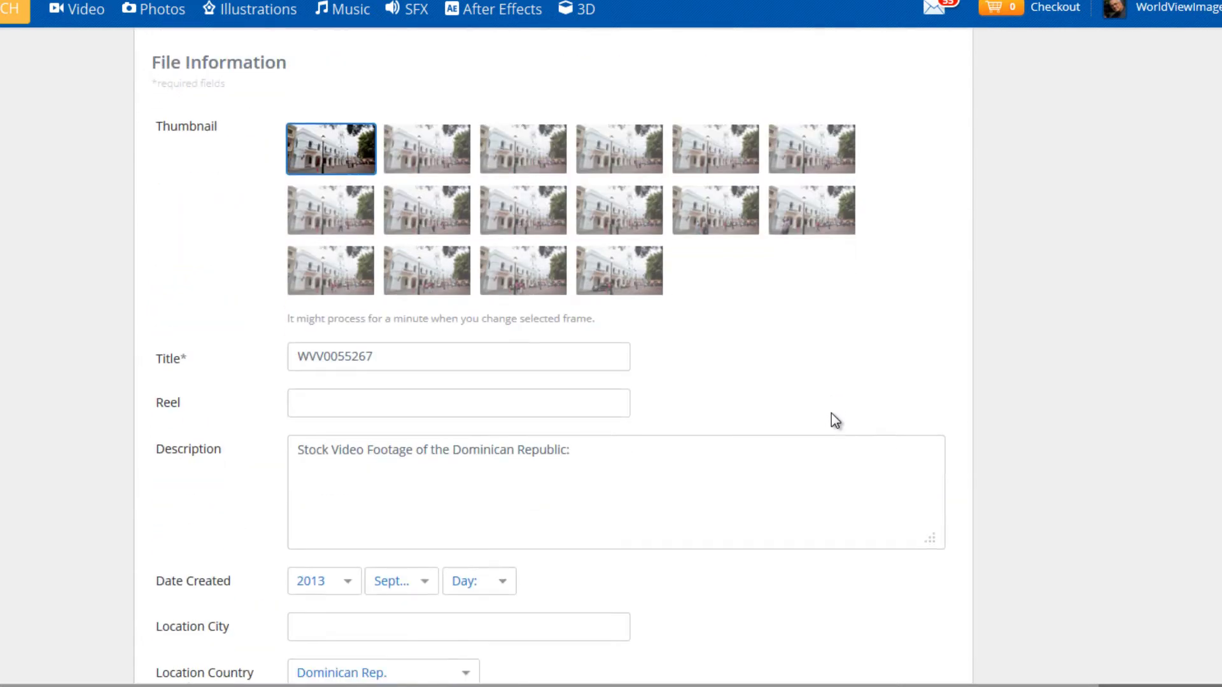
pyautogui.scroll(-5, 640, 456)
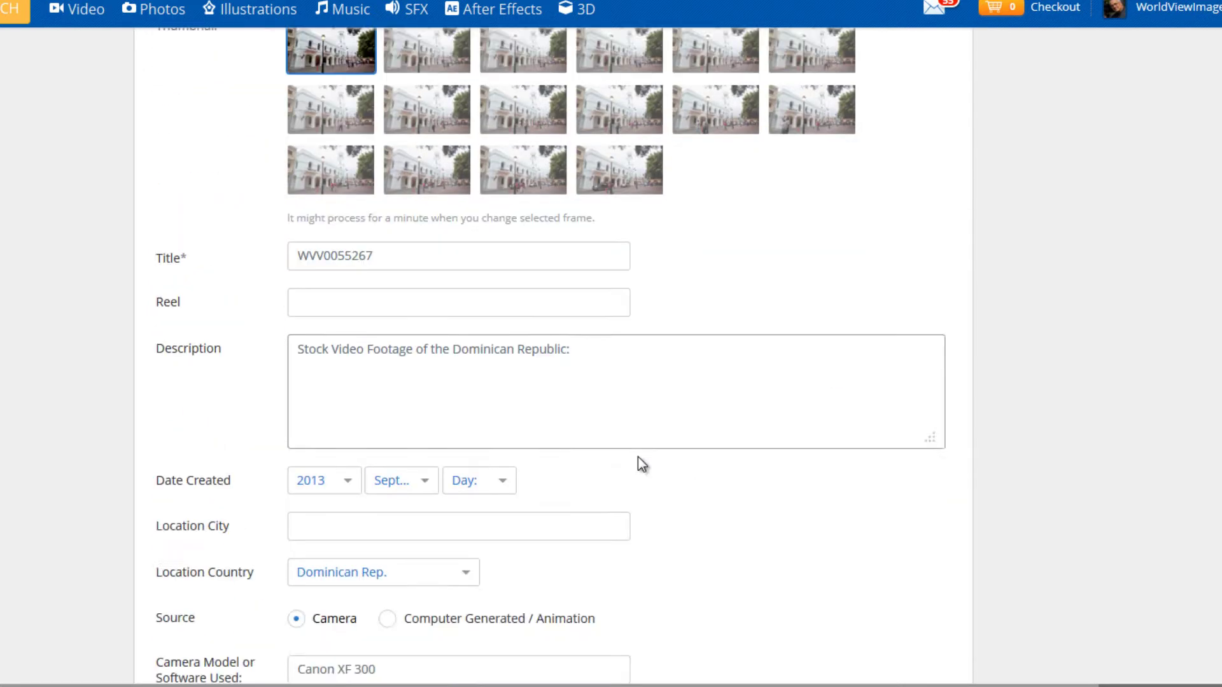
pyautogui.scroll(15, 638, 464)
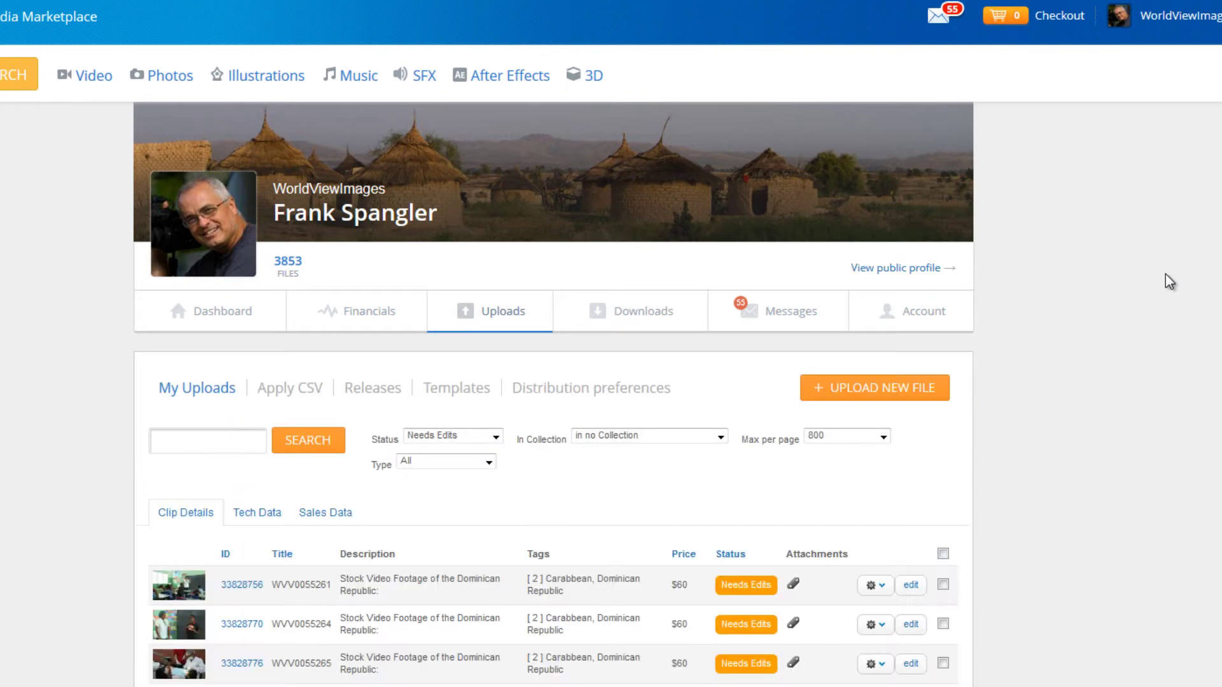
# - Review the descriptions, tags and prices of the clips throughout the refreshed uploads list
pyautogui.scroll(-8, 1184, 279)
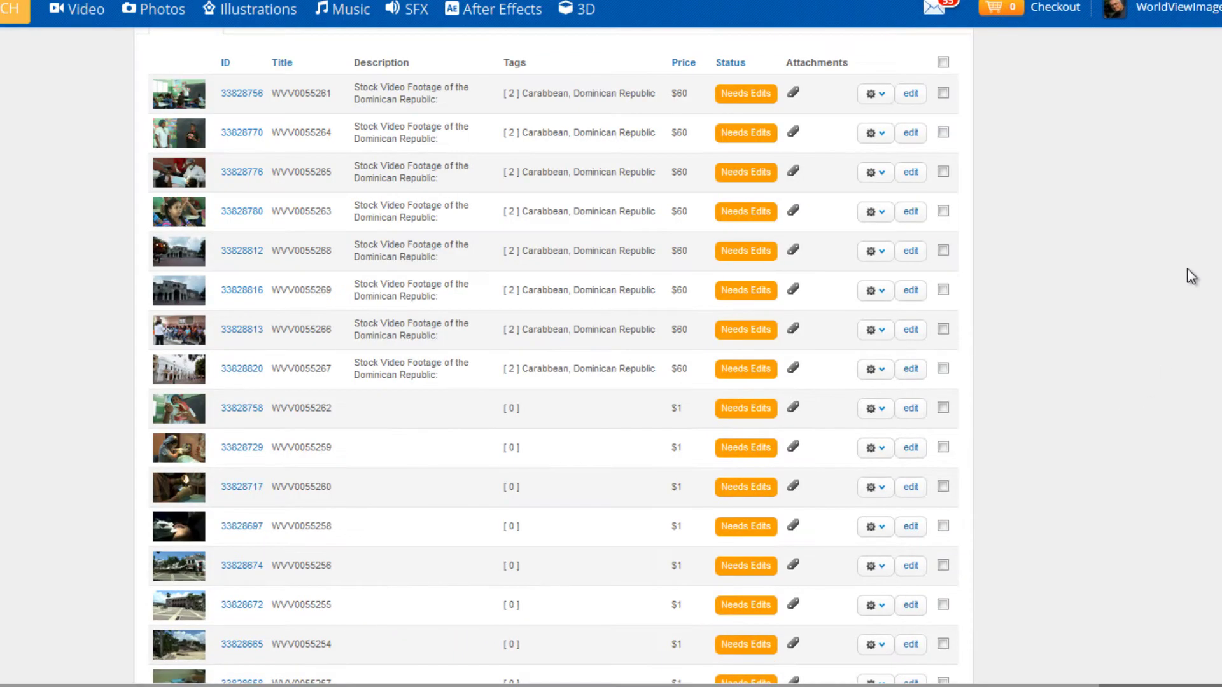
pyautogui.scroll(-2, 1192, 276)
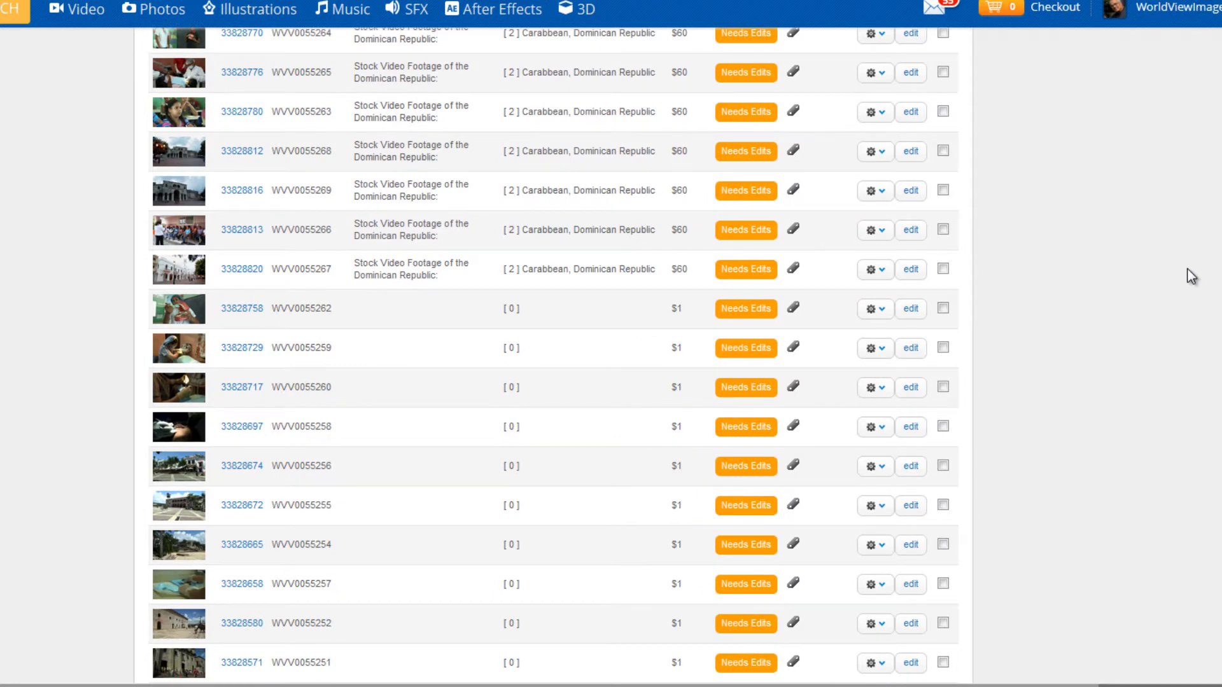
pyautogui.scroll(-15, 1191, 276)
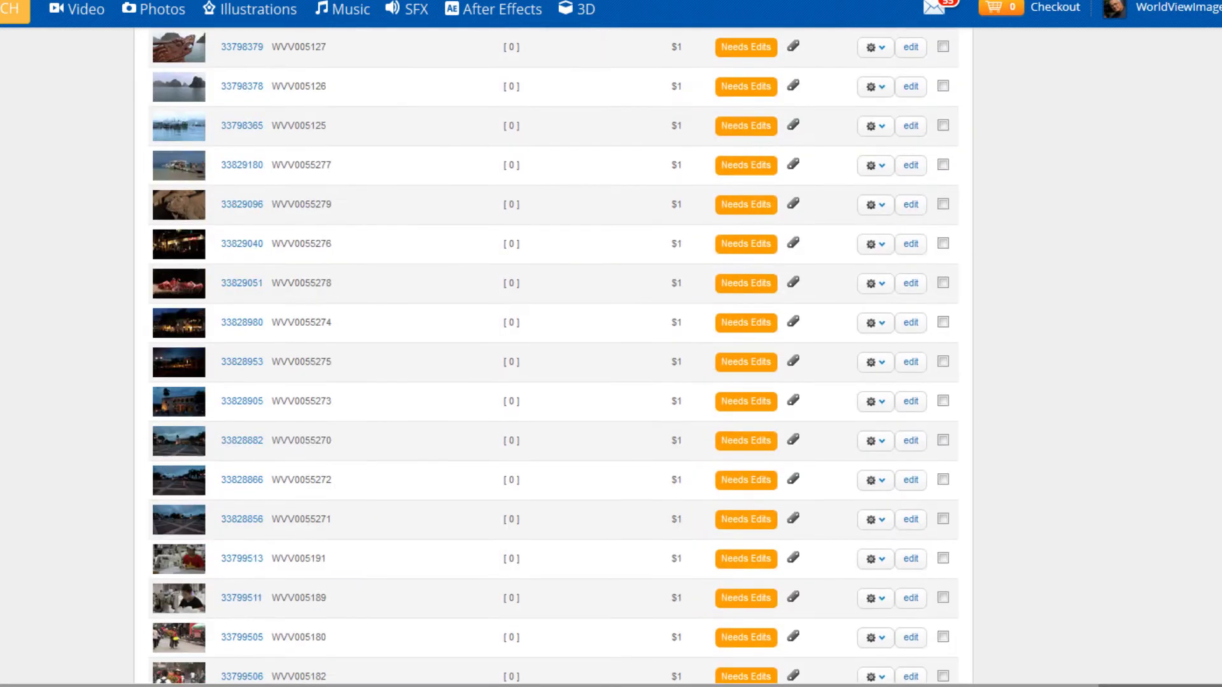
pyautogui.scroll(-20, 553, 356)
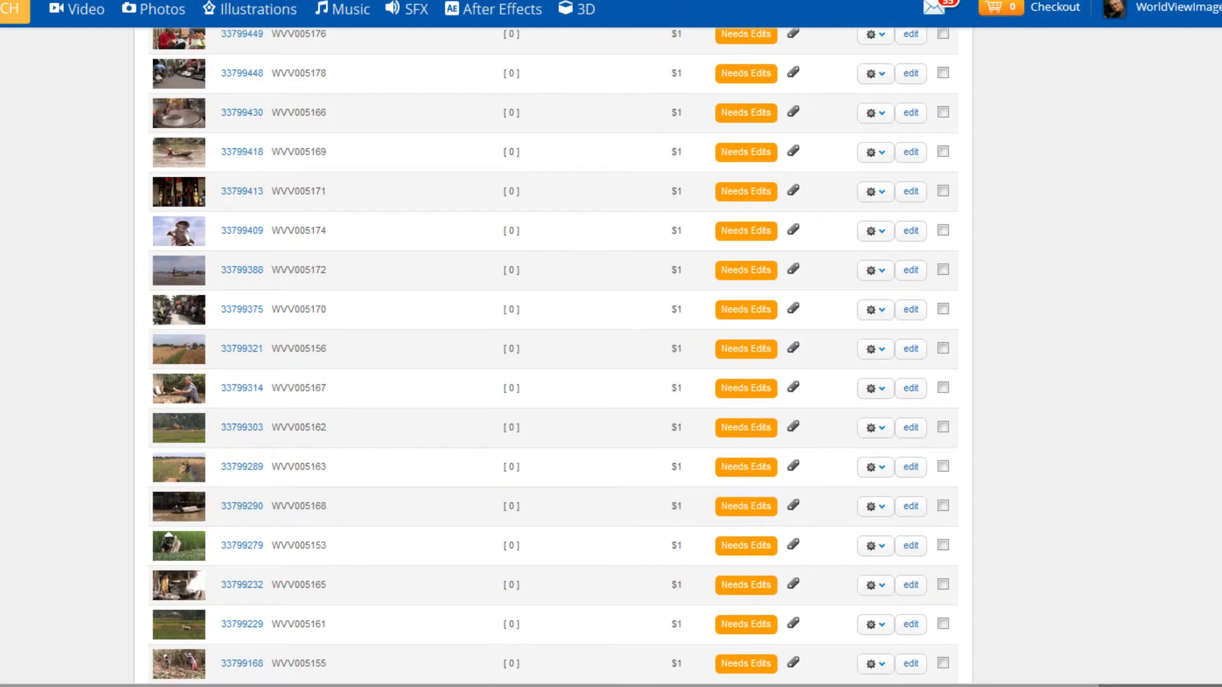
# - Look through the uploads list for related clips and preview the garment factory footage from WVV005198 to WVV005190
pyautogui.scroll(-5, 1103, 373)
pyautogui.scroll(10, 1103, 374)
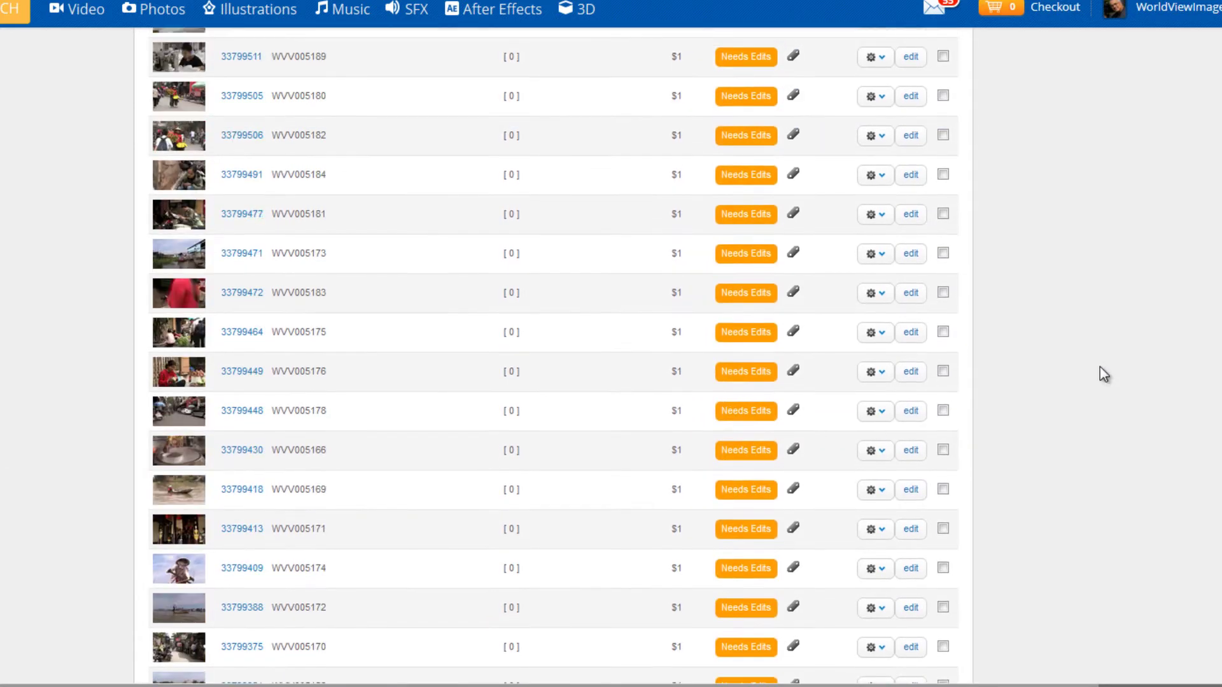
pyautogui.scroll(9, 1104, 374)
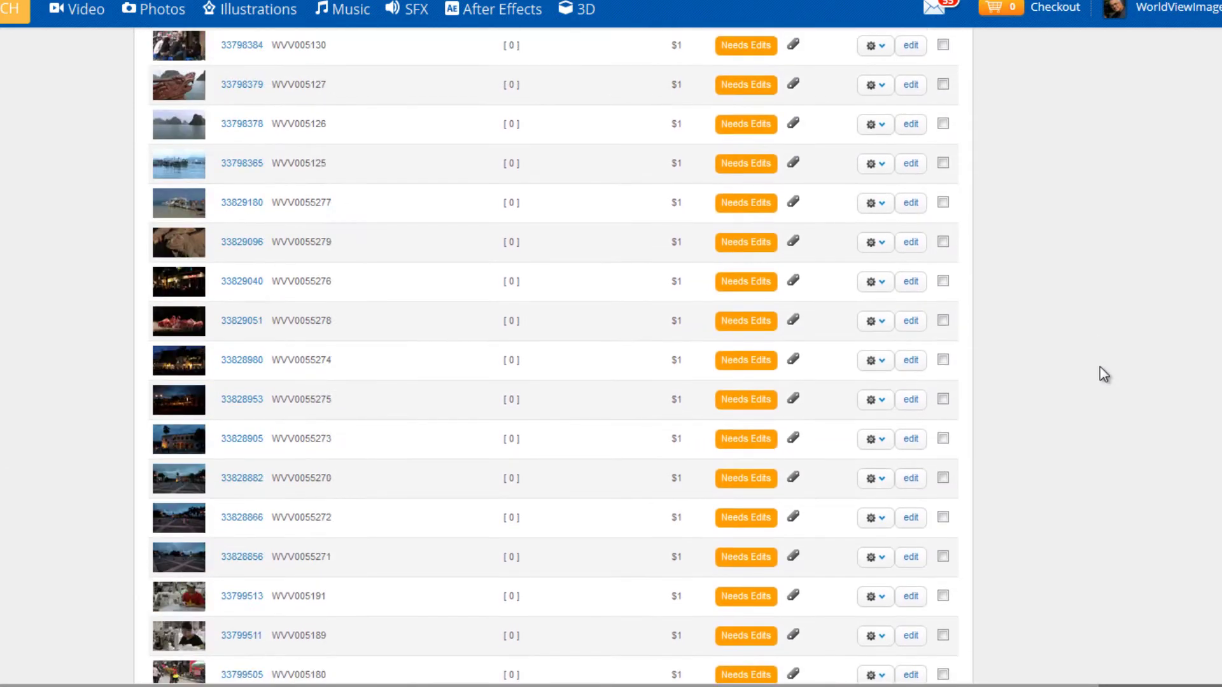
pyautogui.scroll(10, 1104, 374)
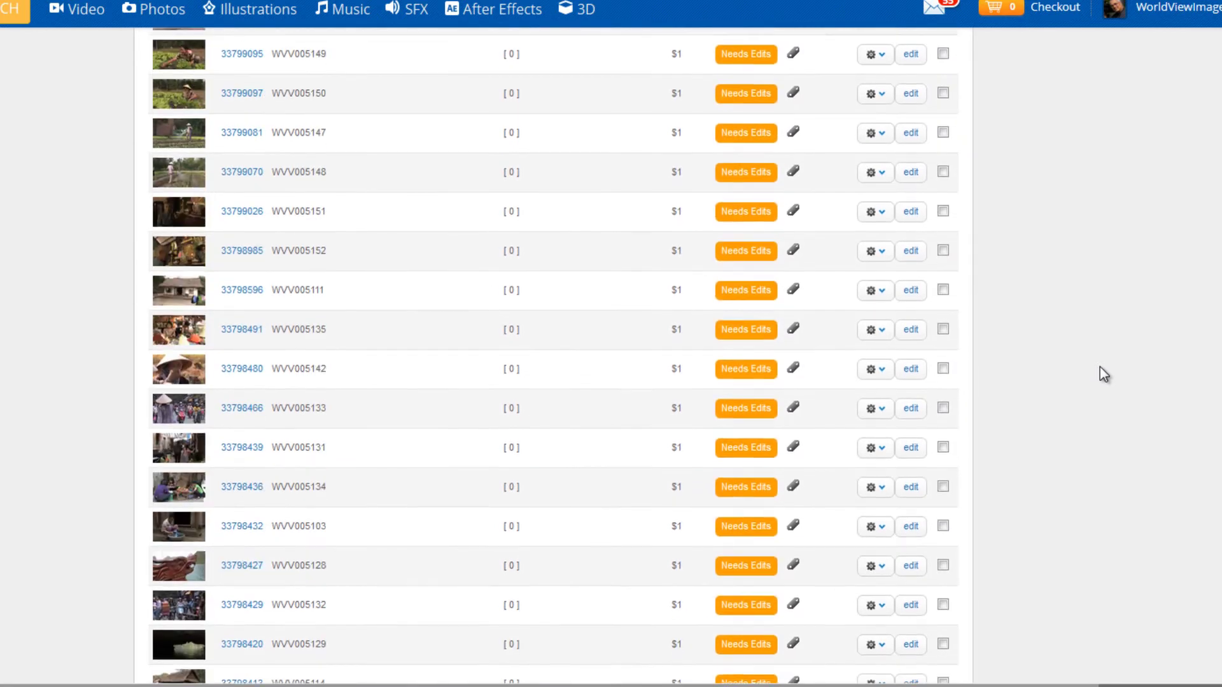
pyautogui.scroll(10, 1104, 374)
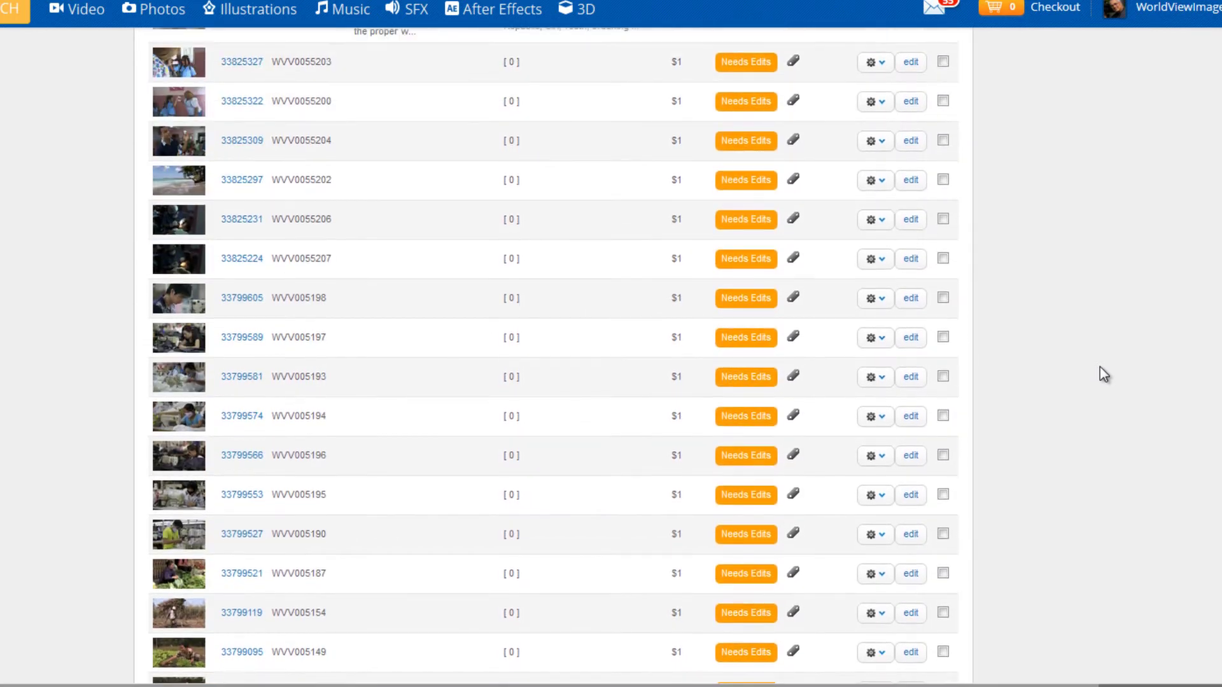
pyautogui.scroll(-2, 1104, 374)
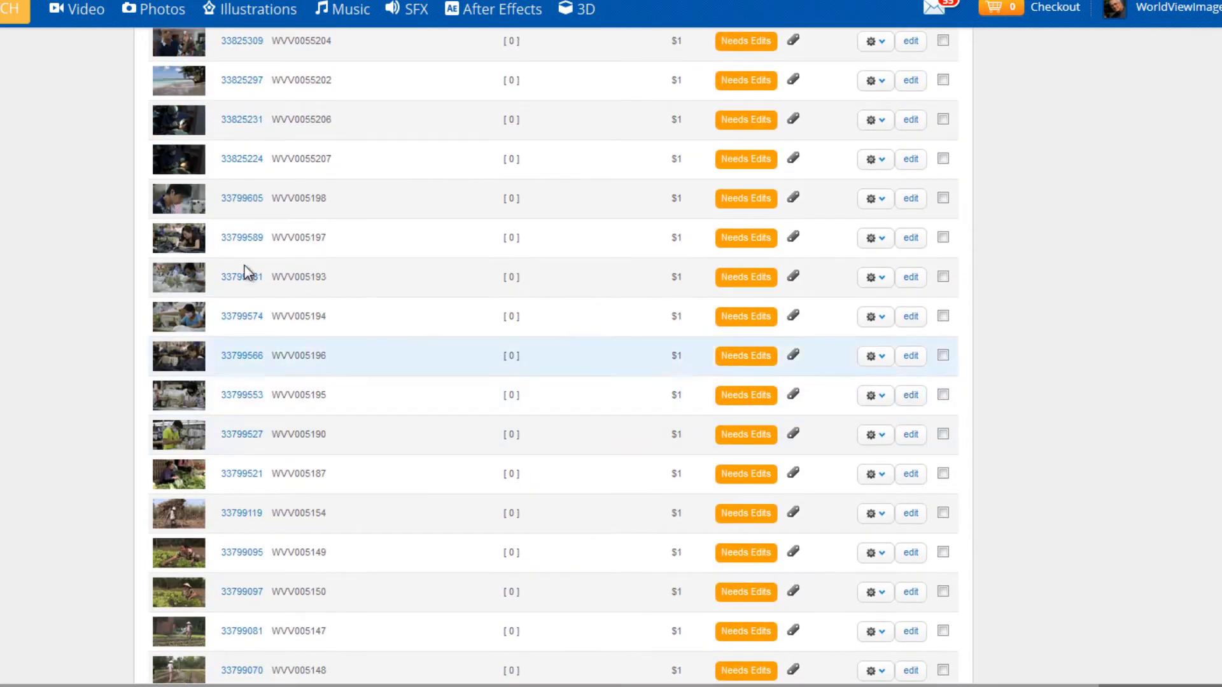
pyautogui.moveTo(222, 202)
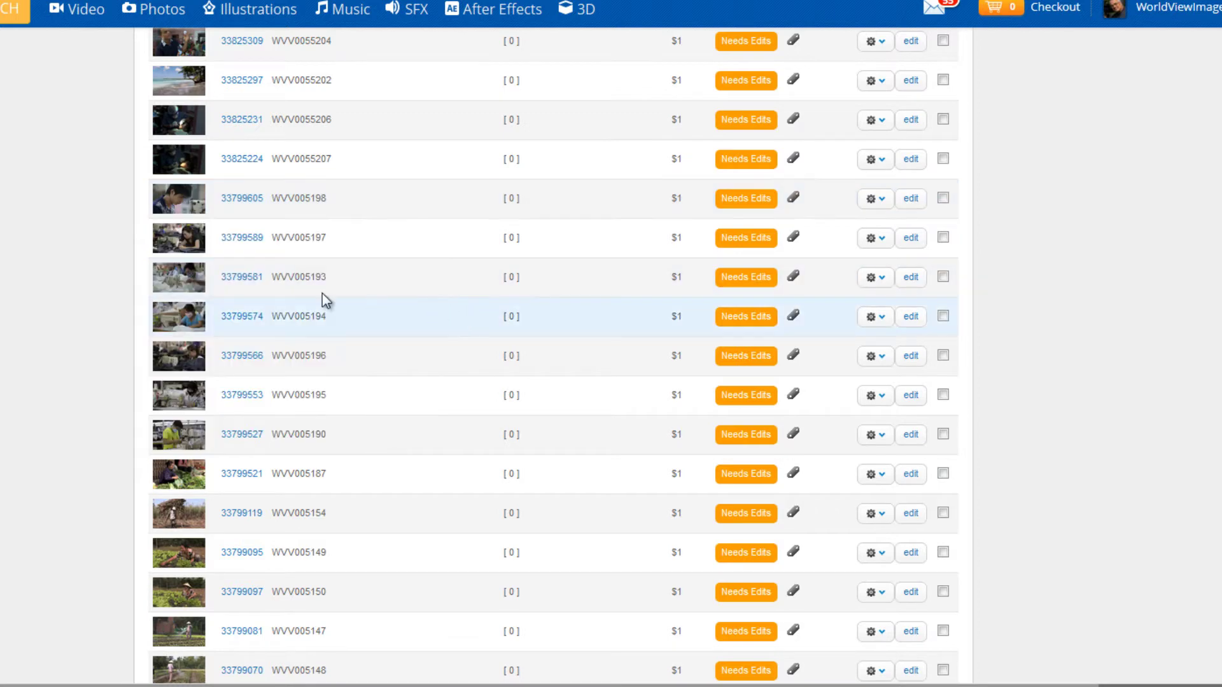
pyautogui.moveTo(176, 279)
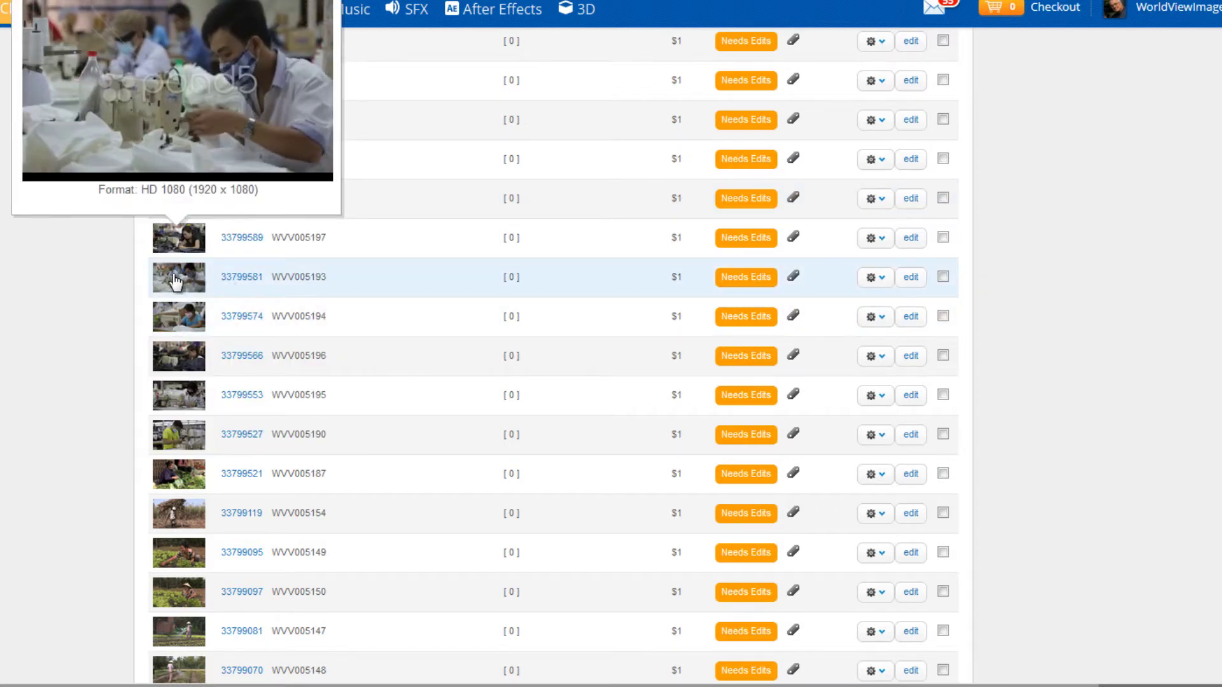
pyautogui.moveTo(173, 317)
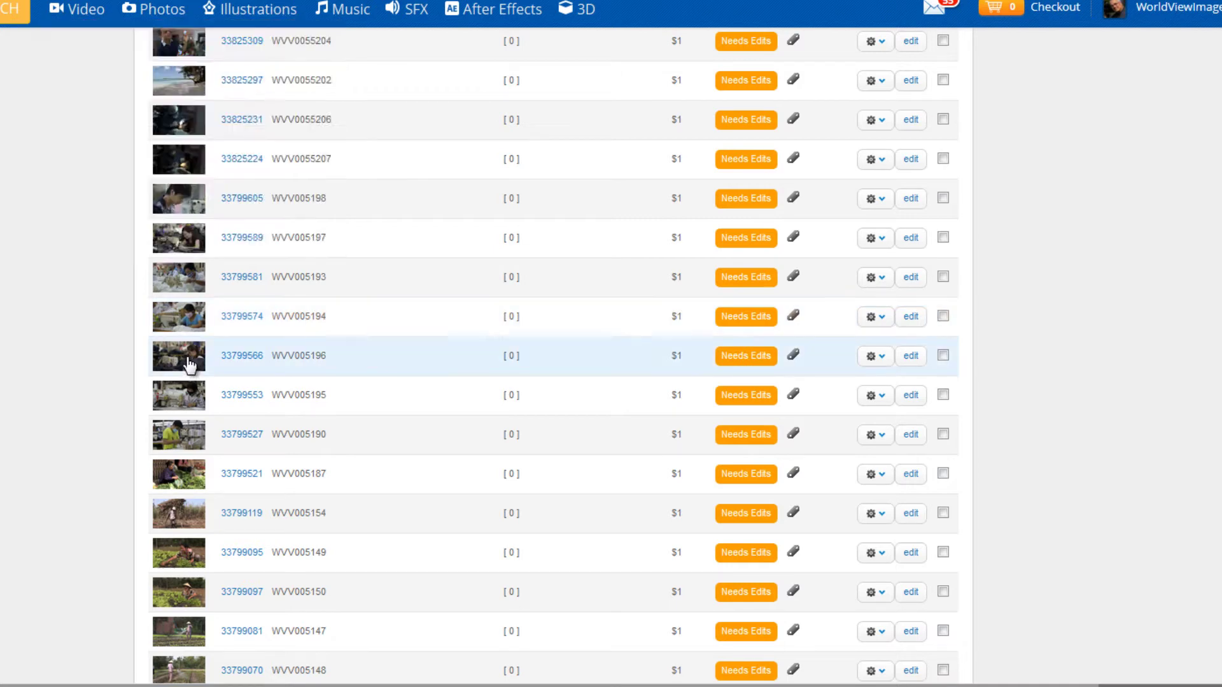
pyautogui.moveTo(188, 360)
pyautogui.moveTo(195, 397)
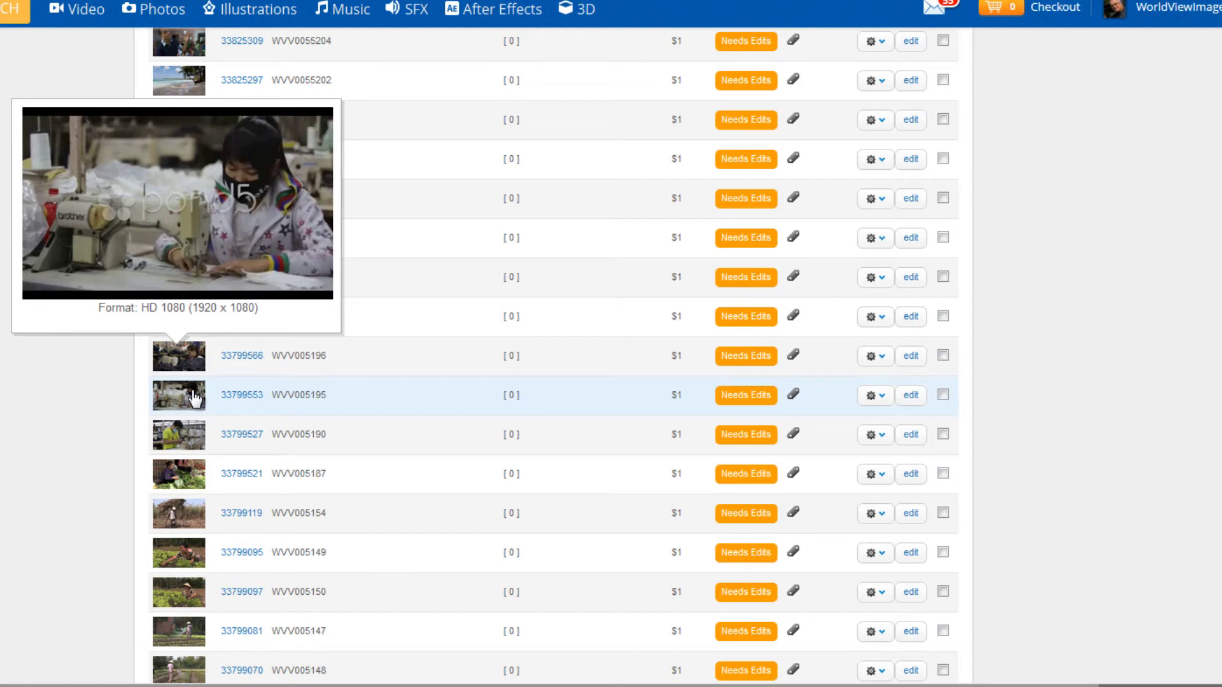
pyautogui.moveTo(185, 444)
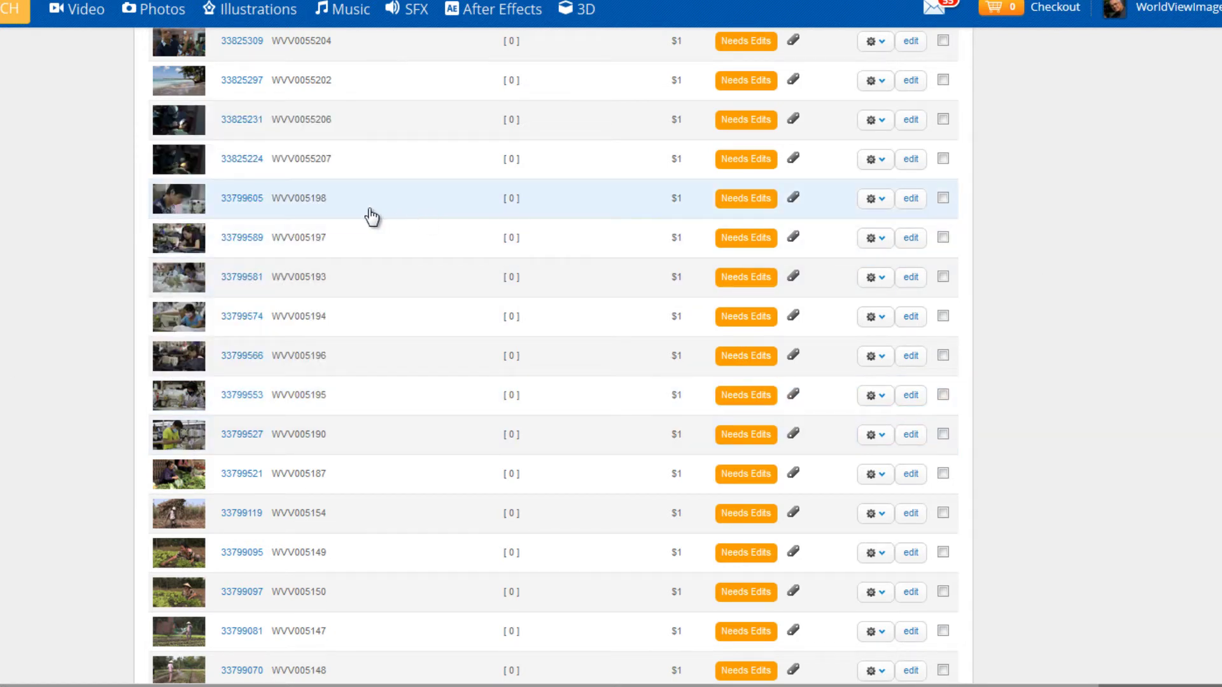
# - Select the garment factory clips, including WVV005198 and WVV005197, and execute the "batch tag video" action on them
pyautogui.click(943, 199)
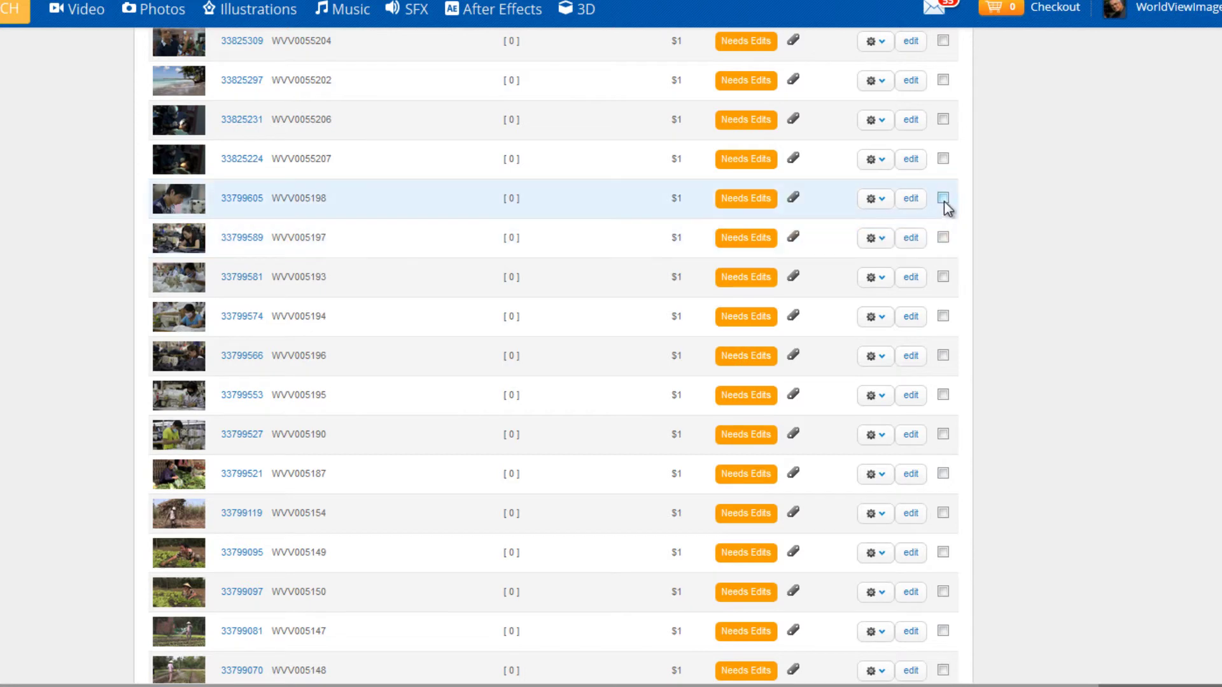
pyautogui.click(944, 239)
pyautogui.scroll(-10, 278, 394)
pyautogui.click(278, 390)
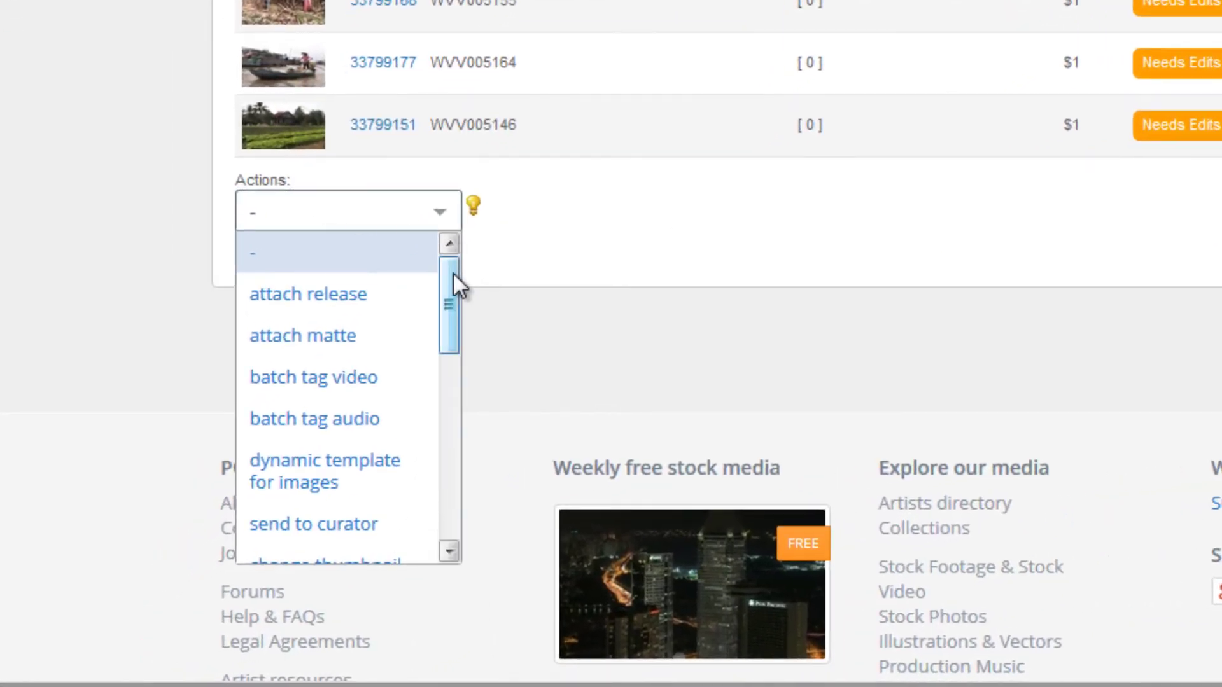
pyautogui.click(345, 385)
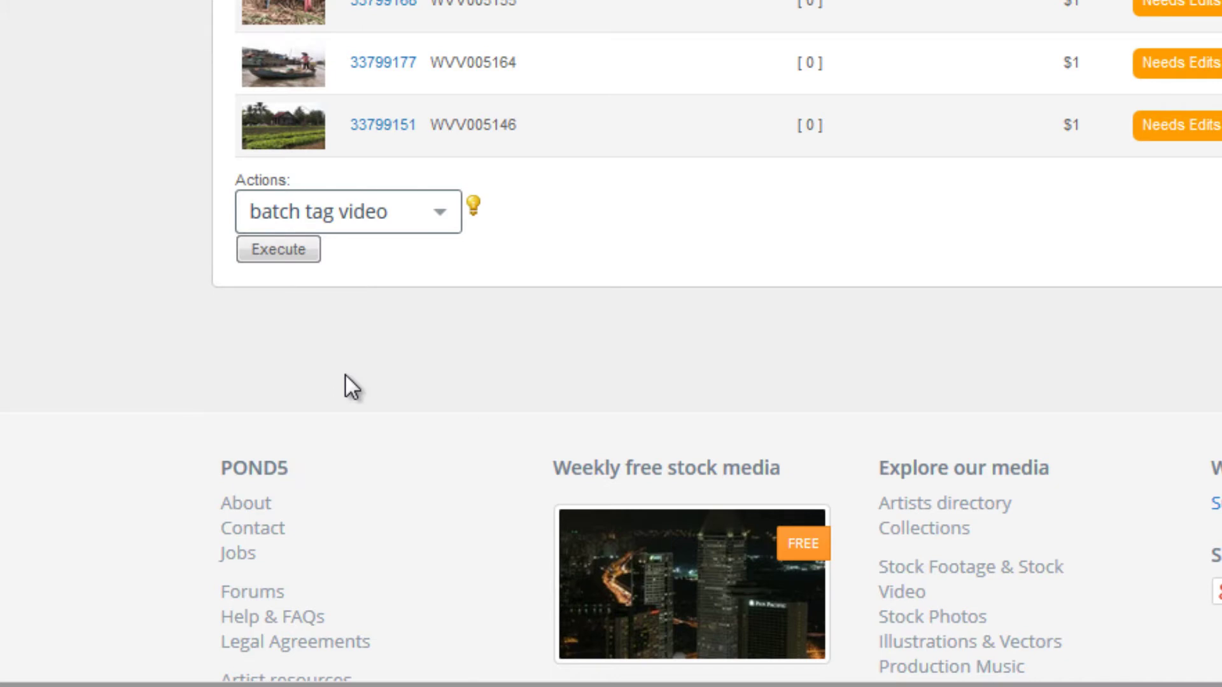
pyautogui.click(280, 251)
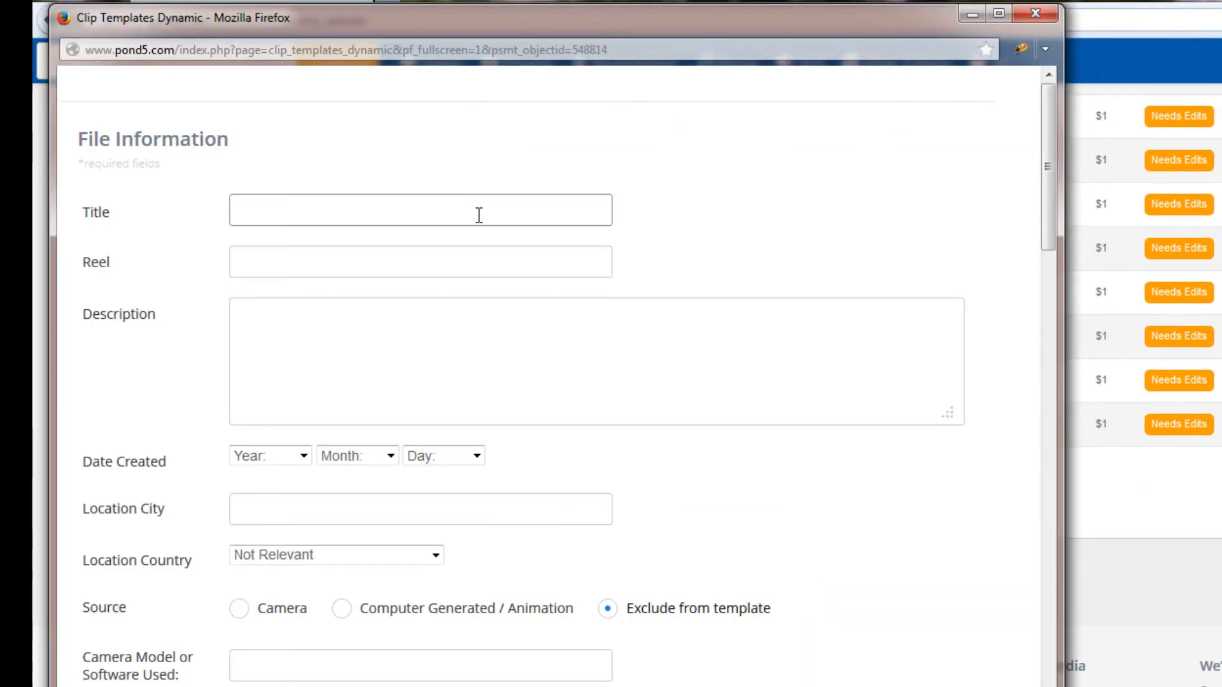
# - Look over the batch tagging form's fields and set the clips' title to "Garment Worker"
pyautogui.moveTo(600, 24); pyautogui.dragTo(816, 39)
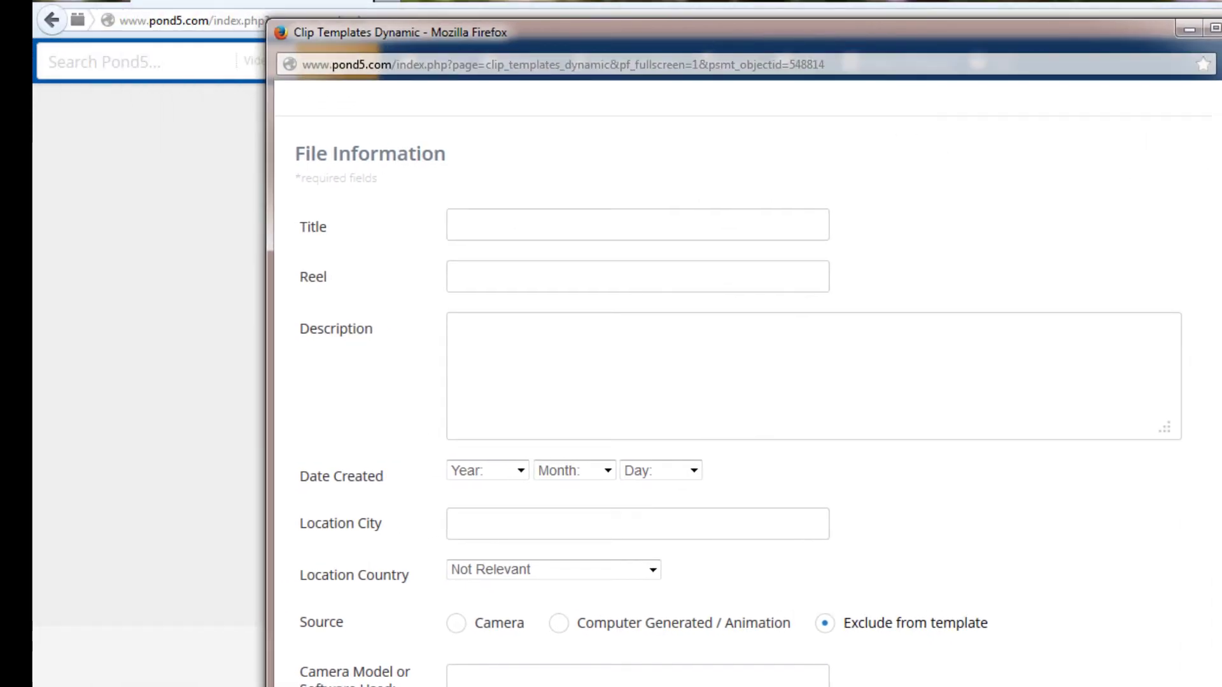
pyautogui.scroll(-20, 738, 382)
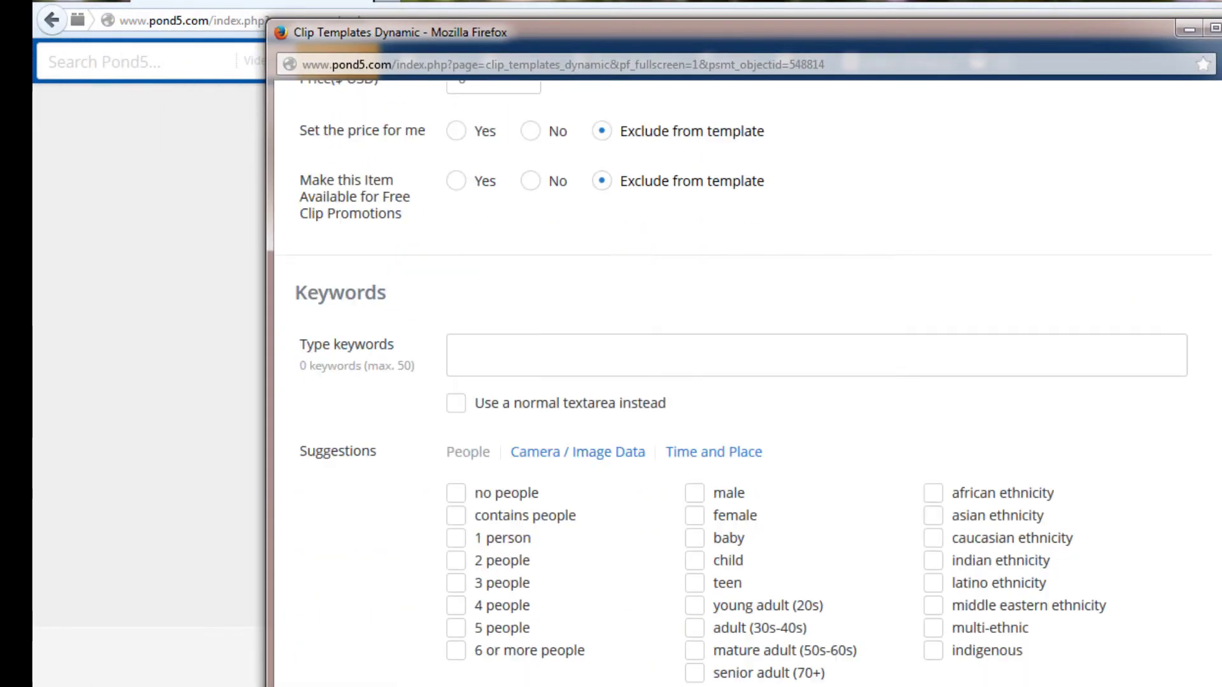
pyautogui.scroll(-4, 738, 382)
pyautogui.scroll(20, 738, 382)
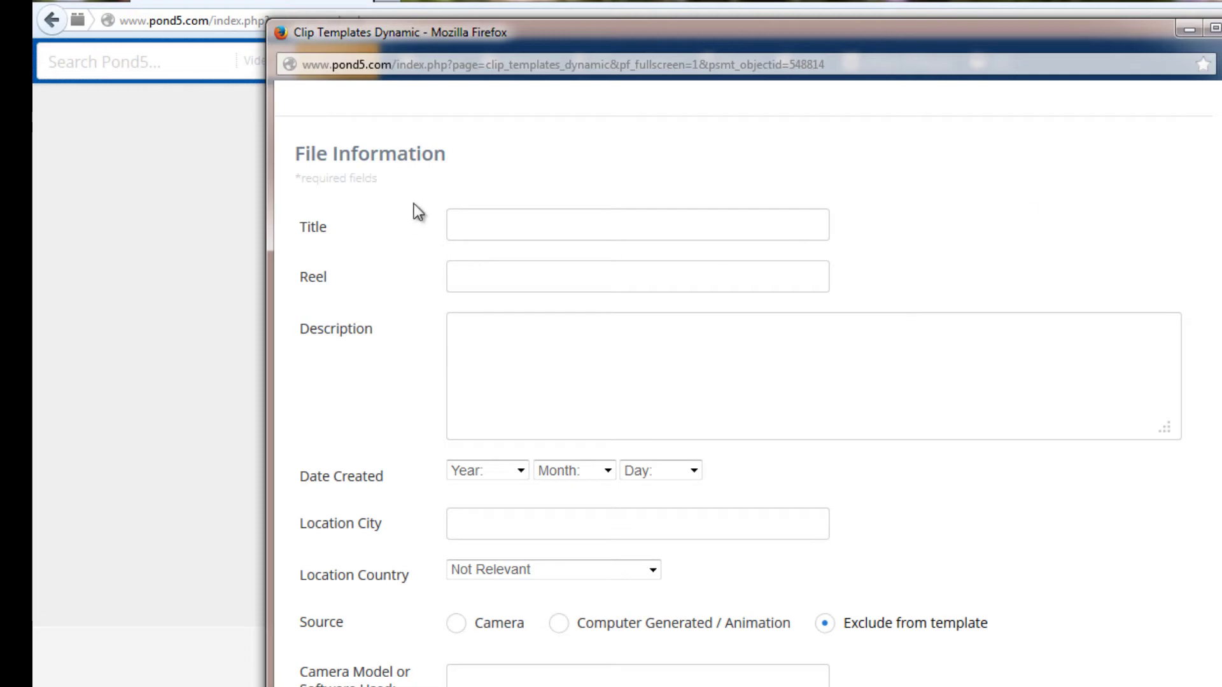
pyautogui.click(514, 221)
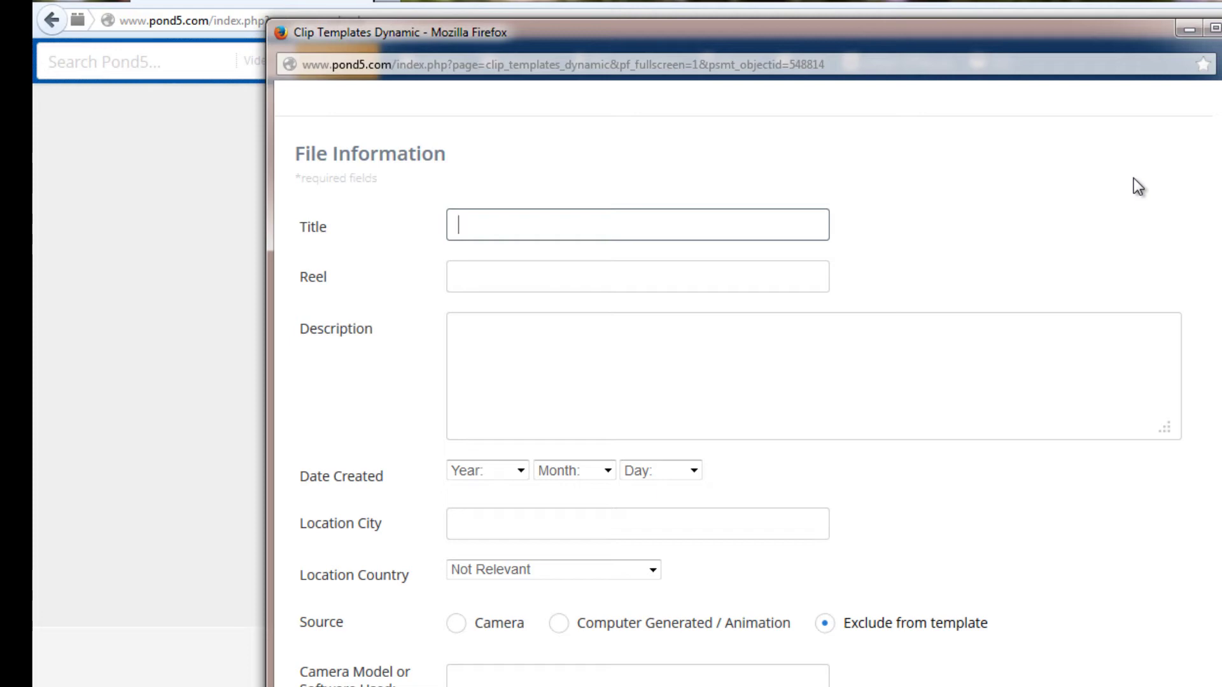
pyautogui.write('Garment Worker')
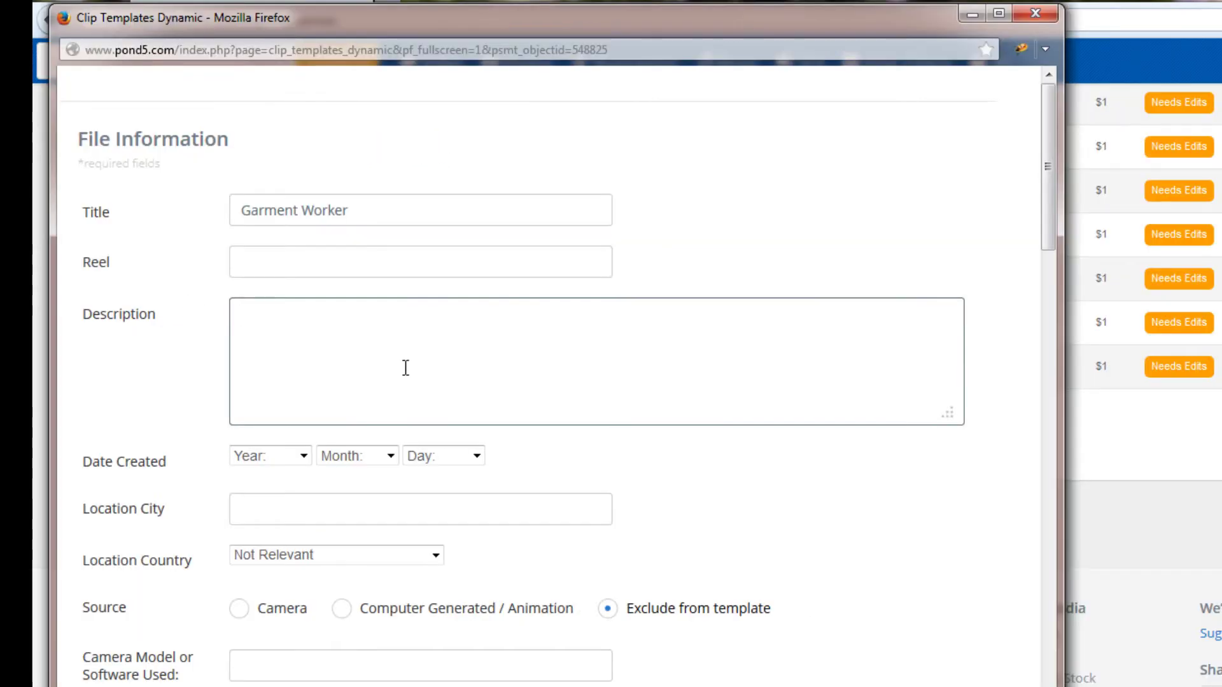
# - Enter the description "Stock video of the garment industry in Vietnam: Workers at a clothes factory in Ho Chi Minh City sew jeans for world markets."
pyautogui.click(242, 322)
pyautogui.write('Stock video of the garment industry in Vietnam: Workers at a clothes factory in Ho Chi Minh City sew jeans for world markets')
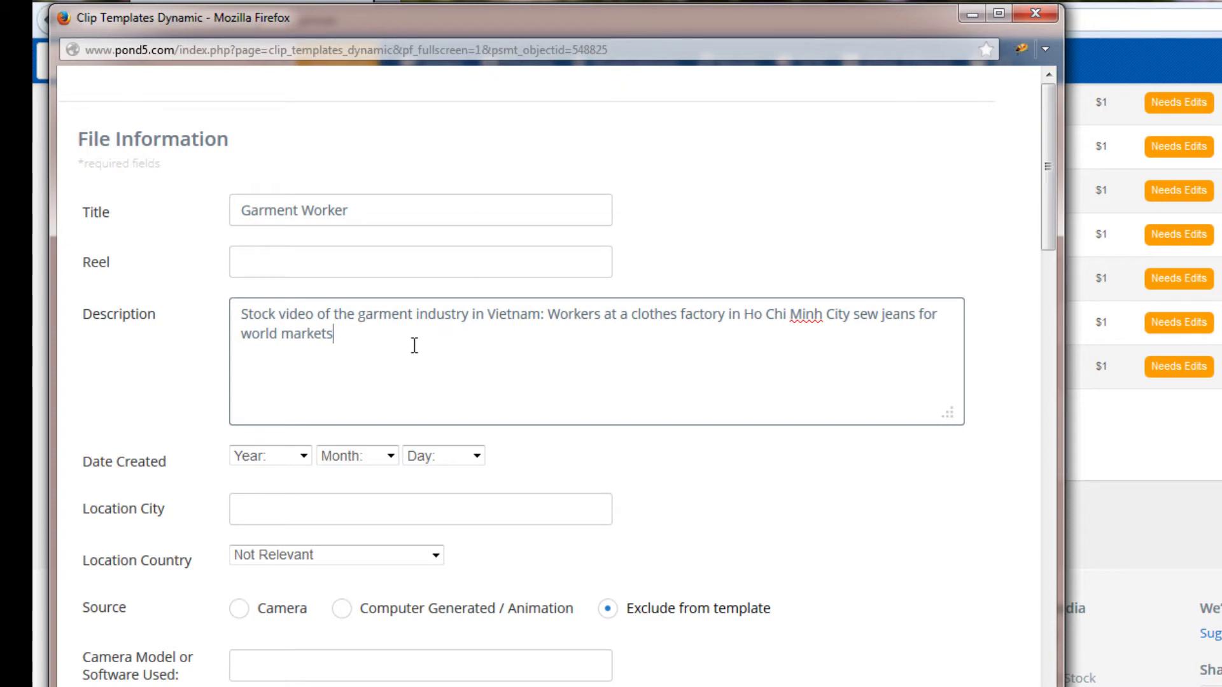
pyautogui.write('.')
# - Set the clips' creation date to December 2013, leaving the day unspecified
pyautogui.click(304, 457)
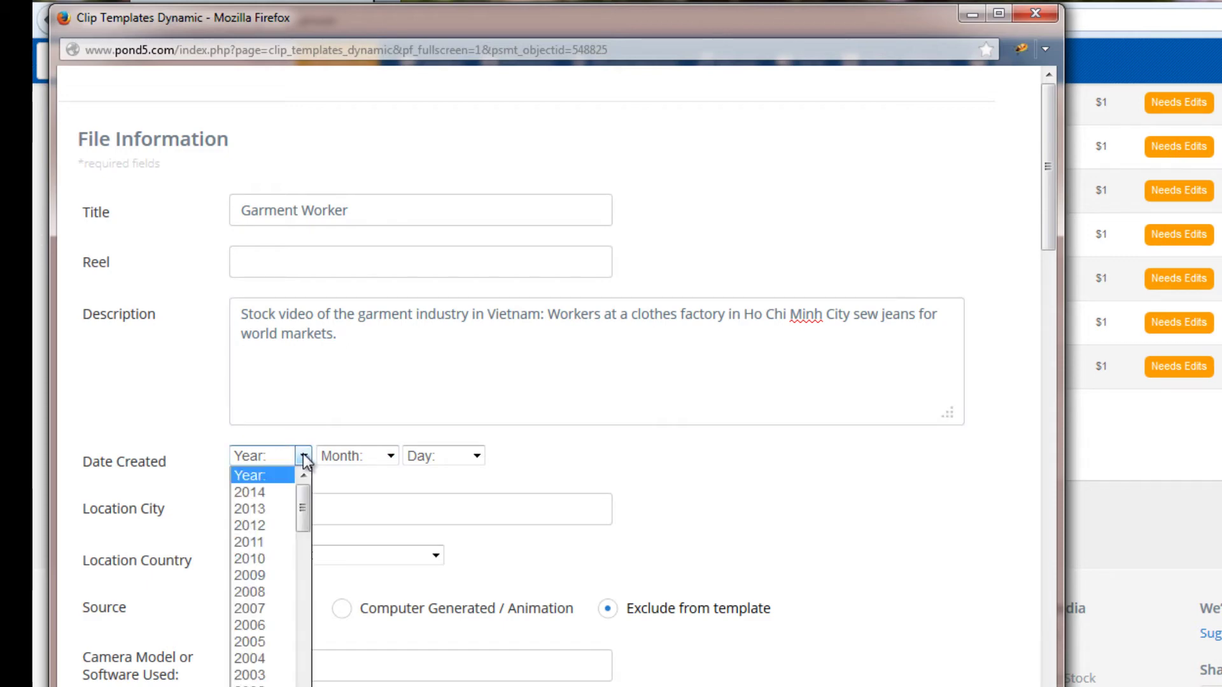
pyautogui.click(276, 509)
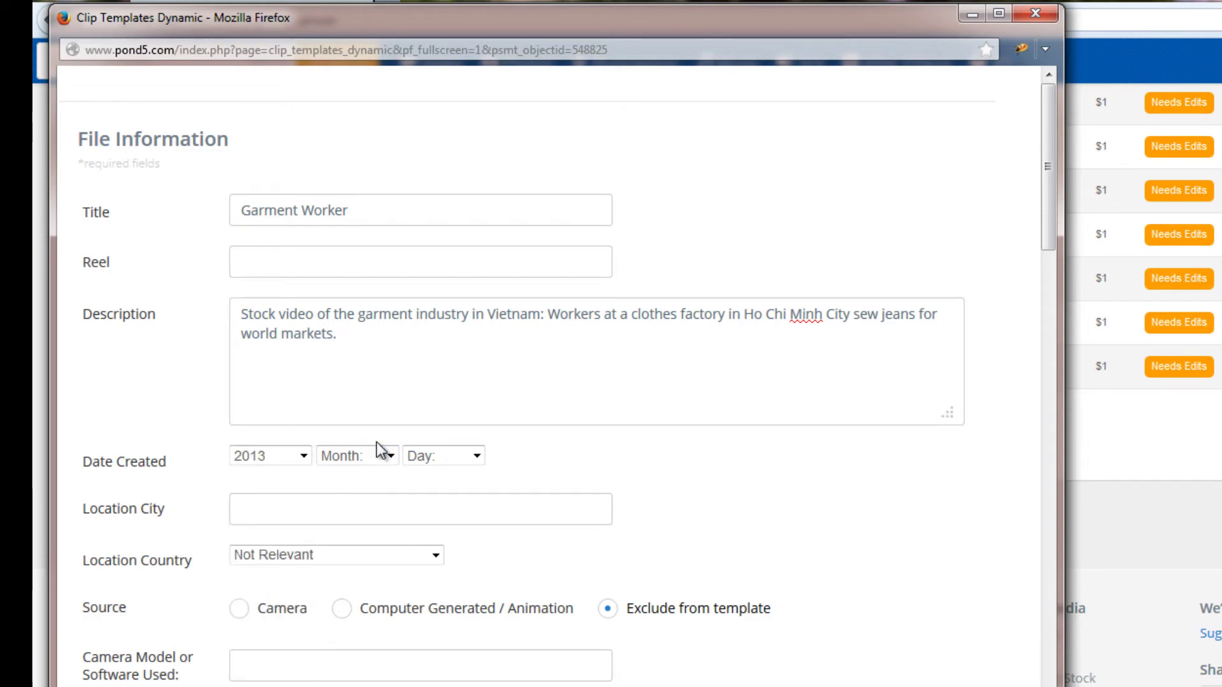
pyautogui.click(390, 456)
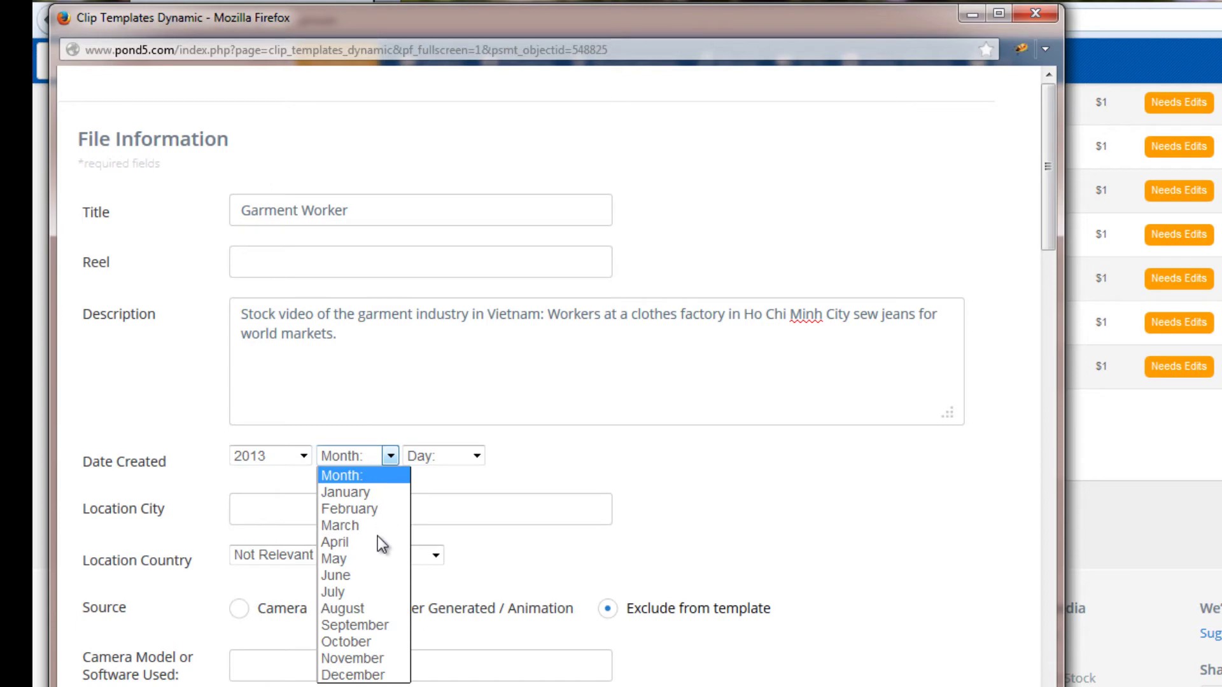
pyautogui.click(376, 673)
# - Set the location city to Ho Chi Minh City and the location country to Vietnam
pyautogui.click(255, 510)
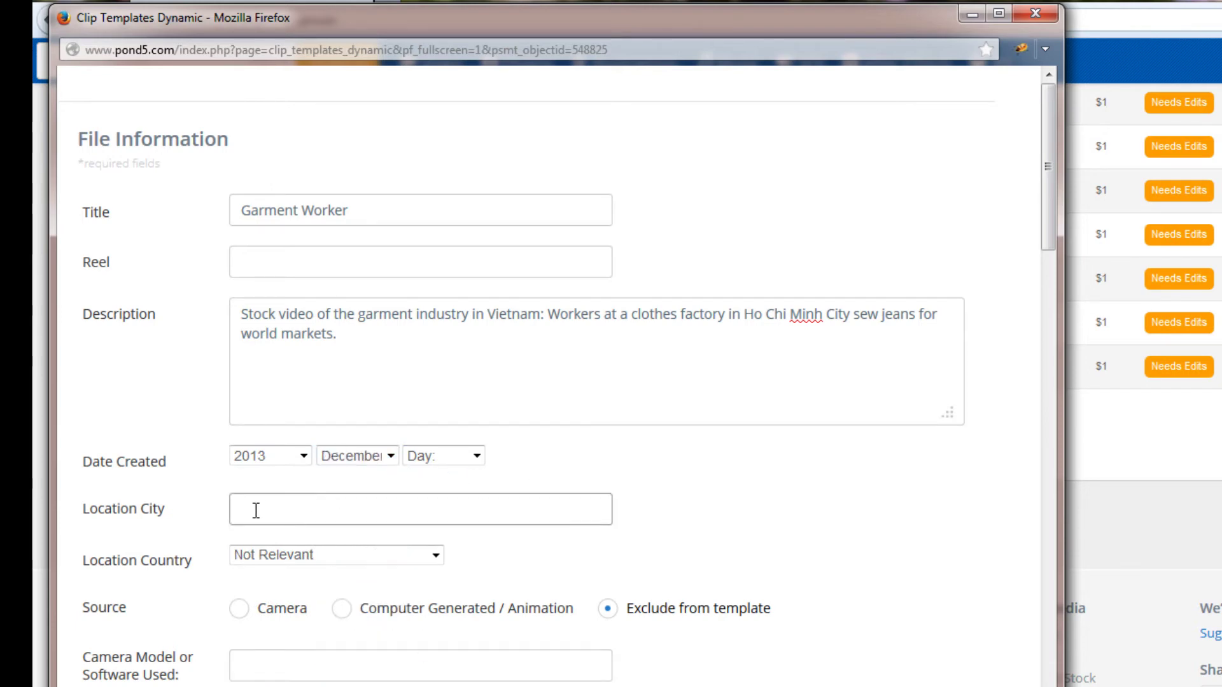
pyautogui.write('Ho')
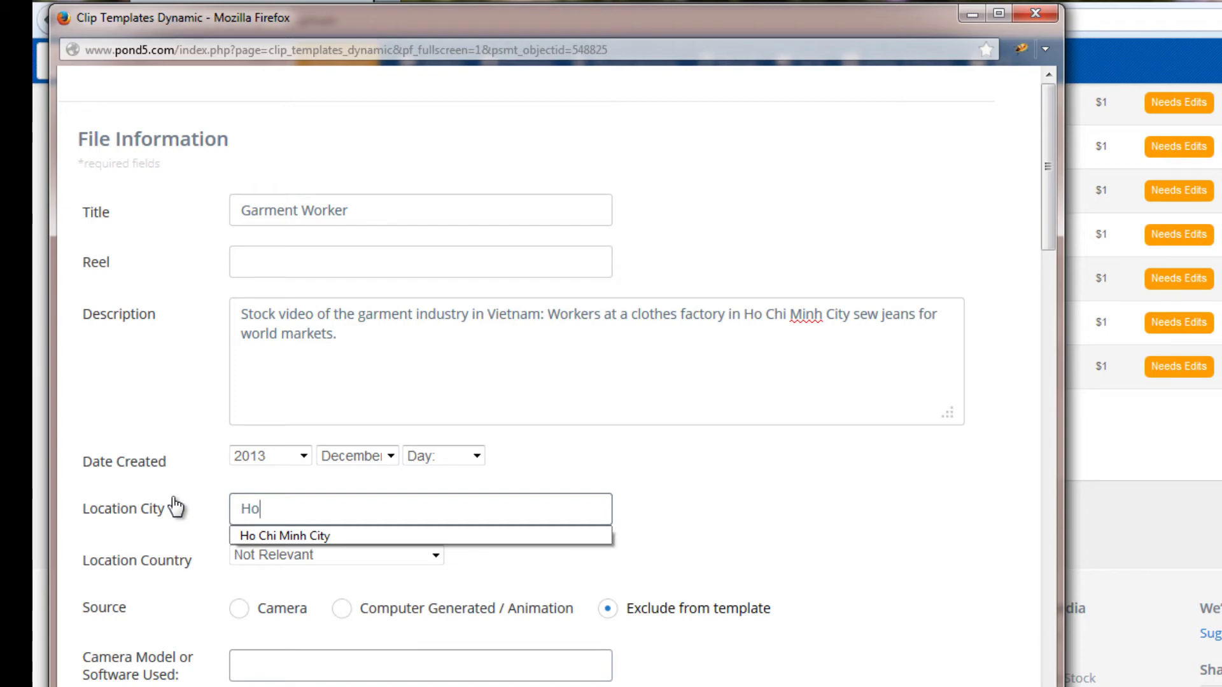
pyautogui.click(322, 537)
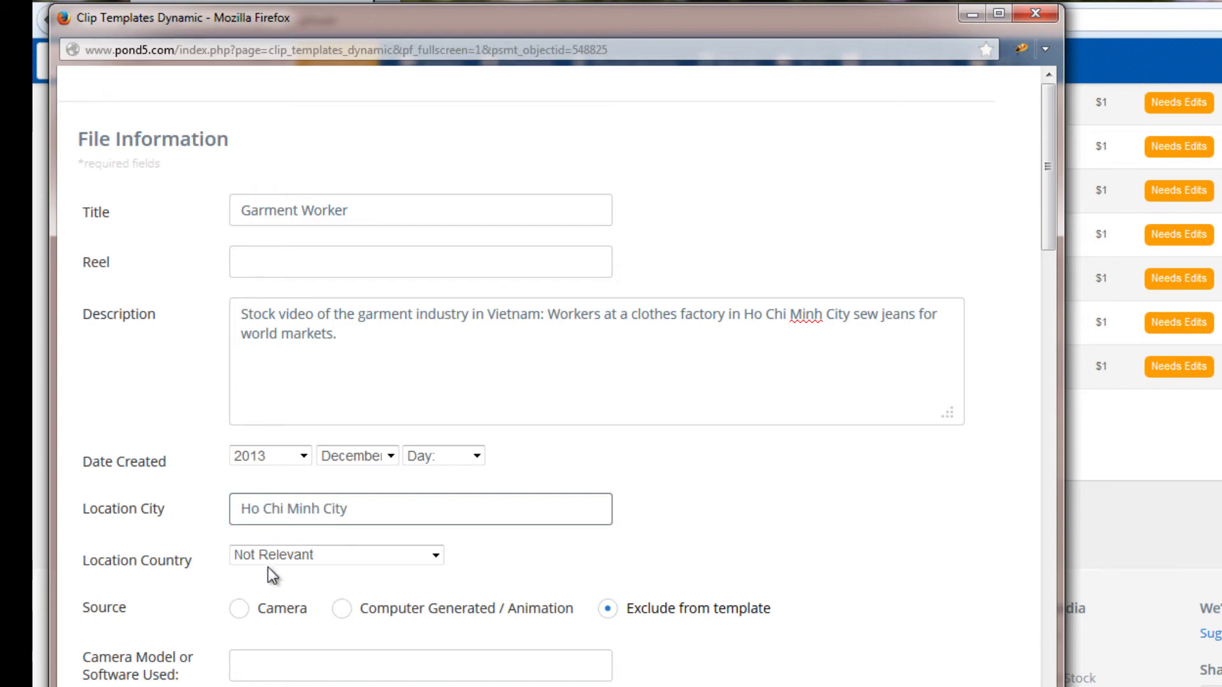
pyautogui.click(436, 556)
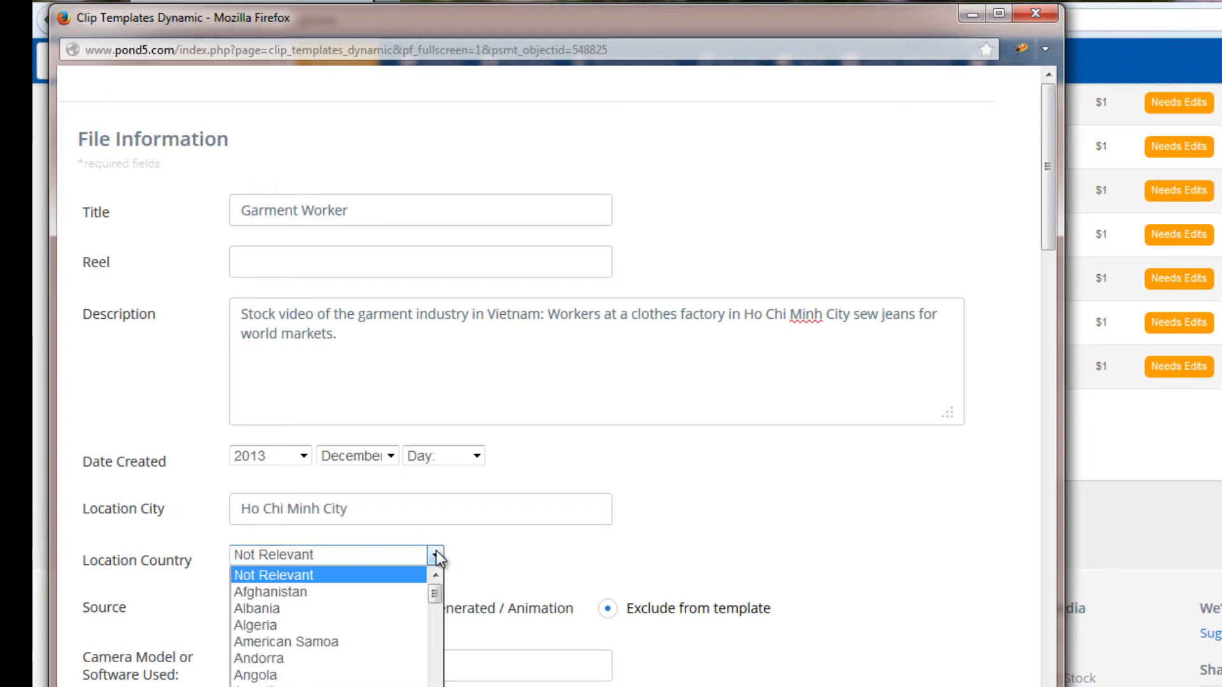
pyautogui.scroll(-20, 395, 674)
pyautogui.click(391, 678)
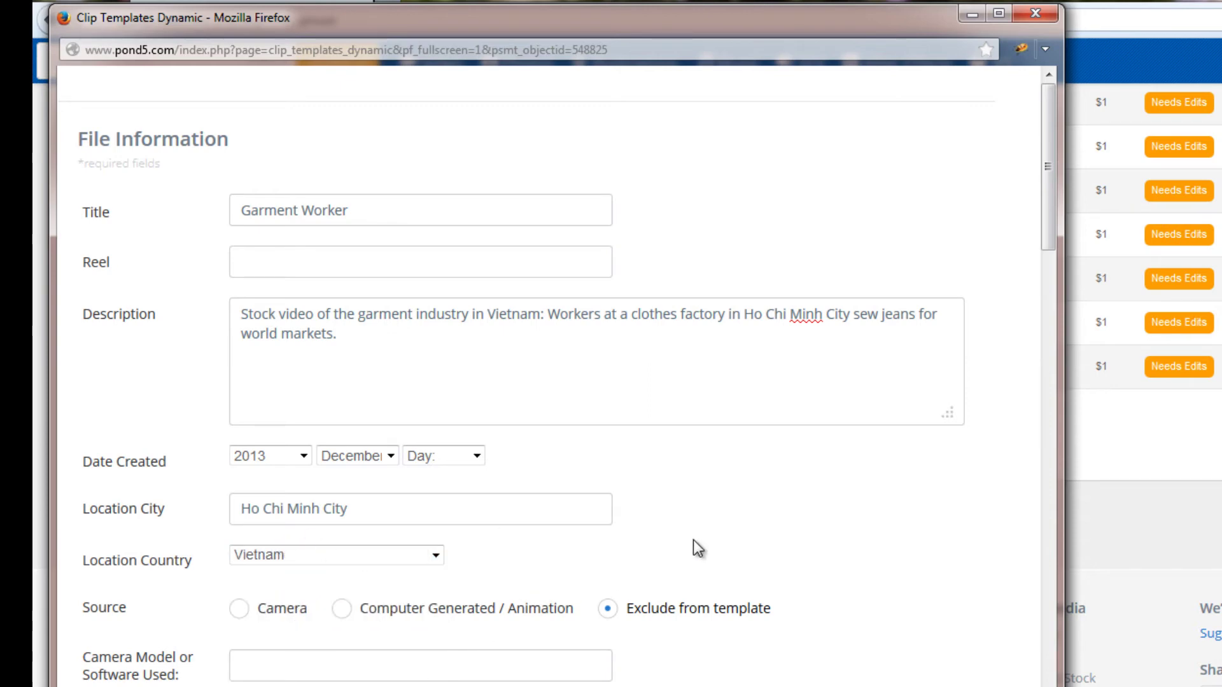
# - Set the source to Camera with the model Canon 6D, and the aspect ratio to 16:9 native
pyautogui.scroll(-3, 773, 533)
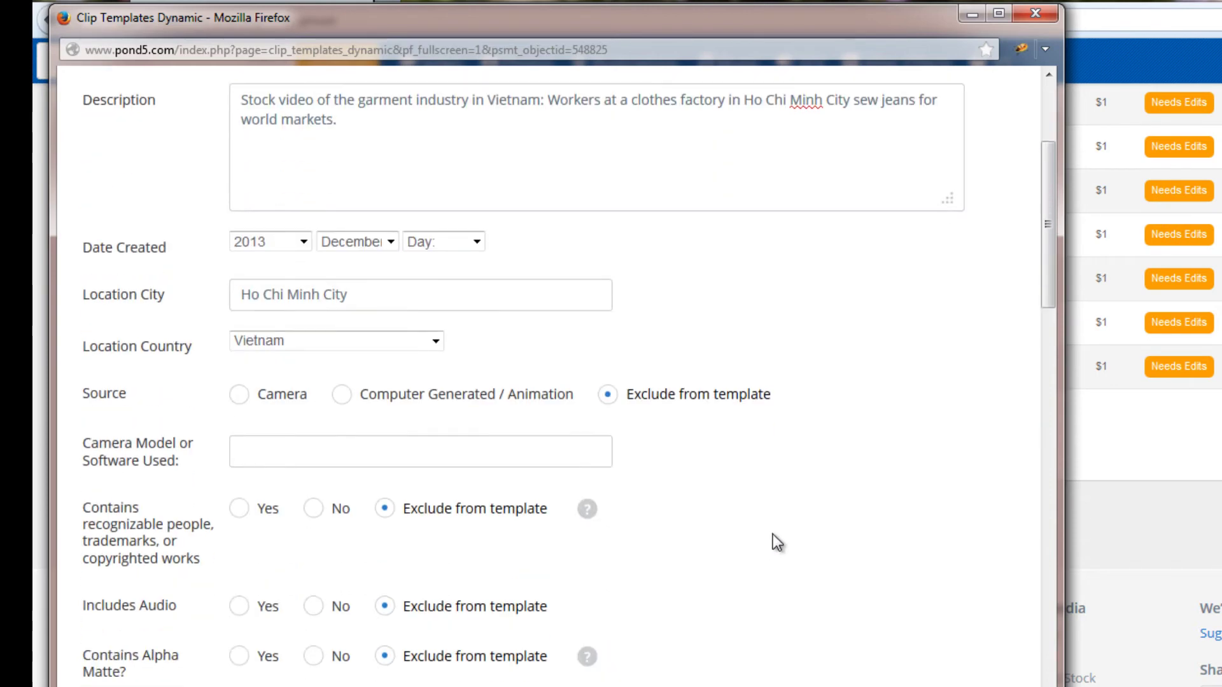
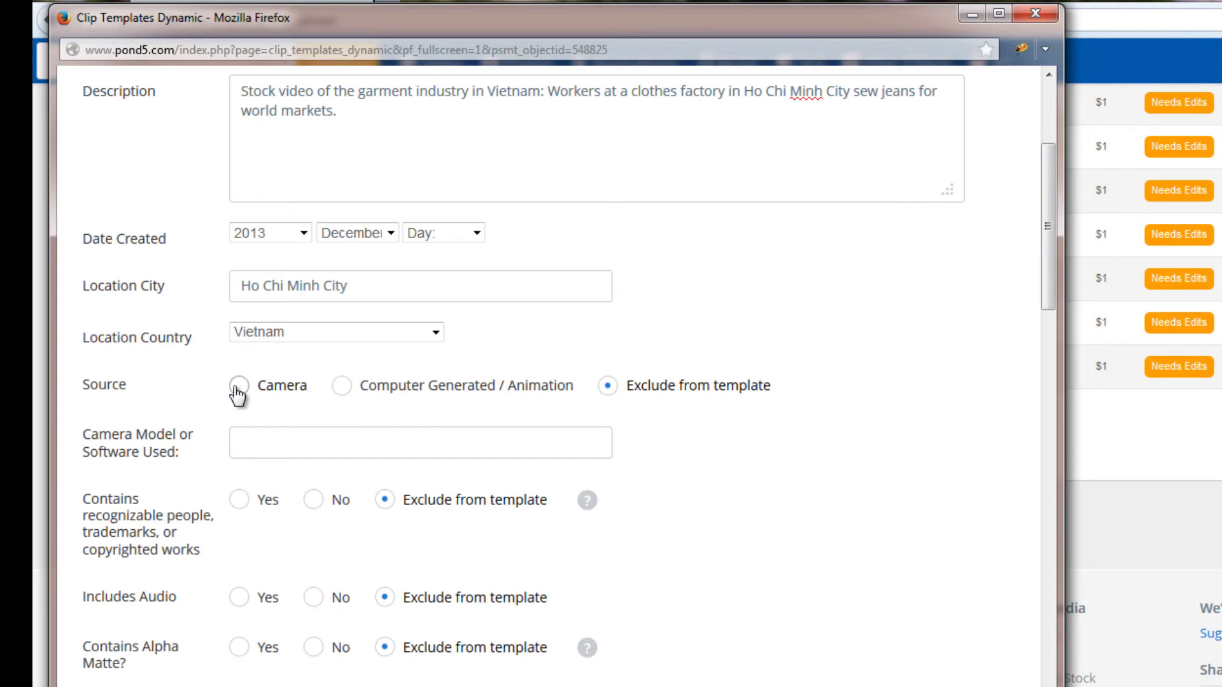
pyautogui.click(280, 443)
pyautogui.write('Canon')
pyautogui.click(280, 468)
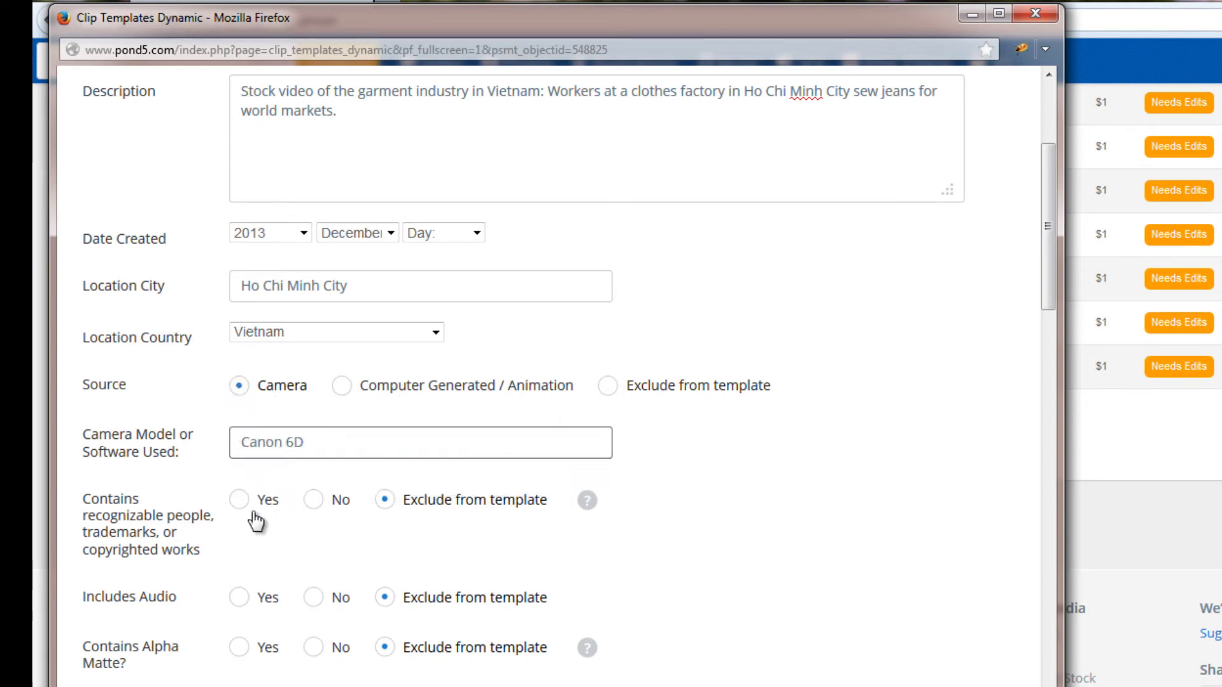
pyautogui.scroll(-7, 838, 493)
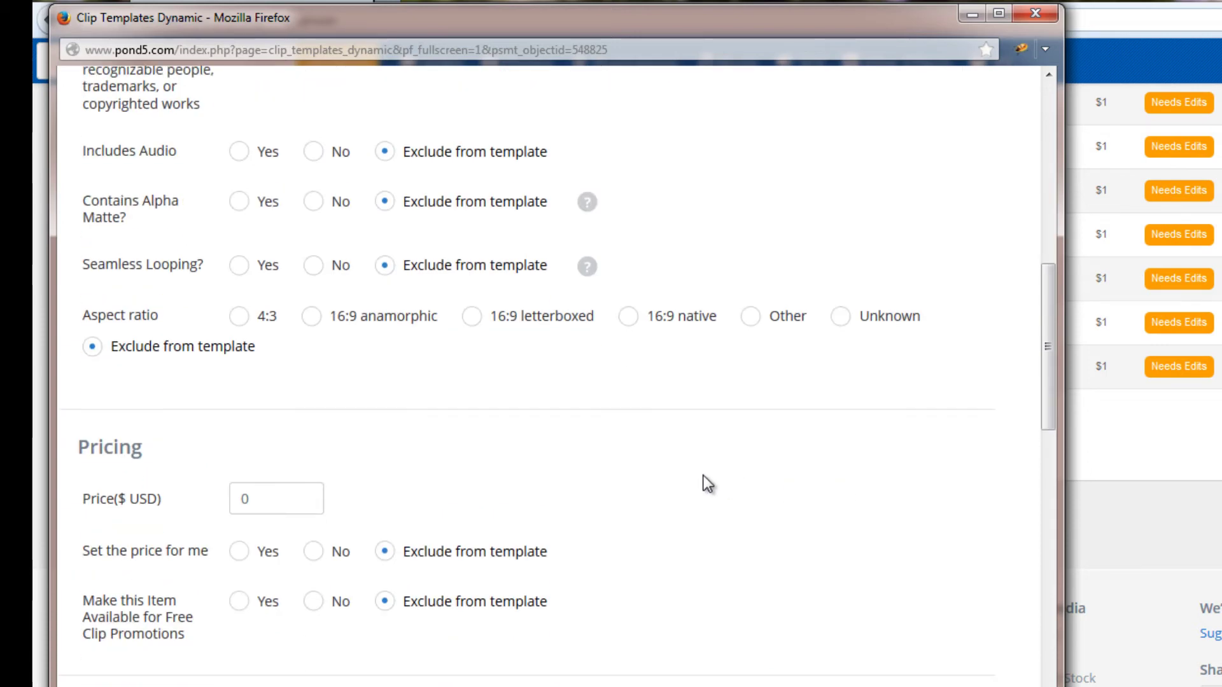
pyautogui.click(627, 316)
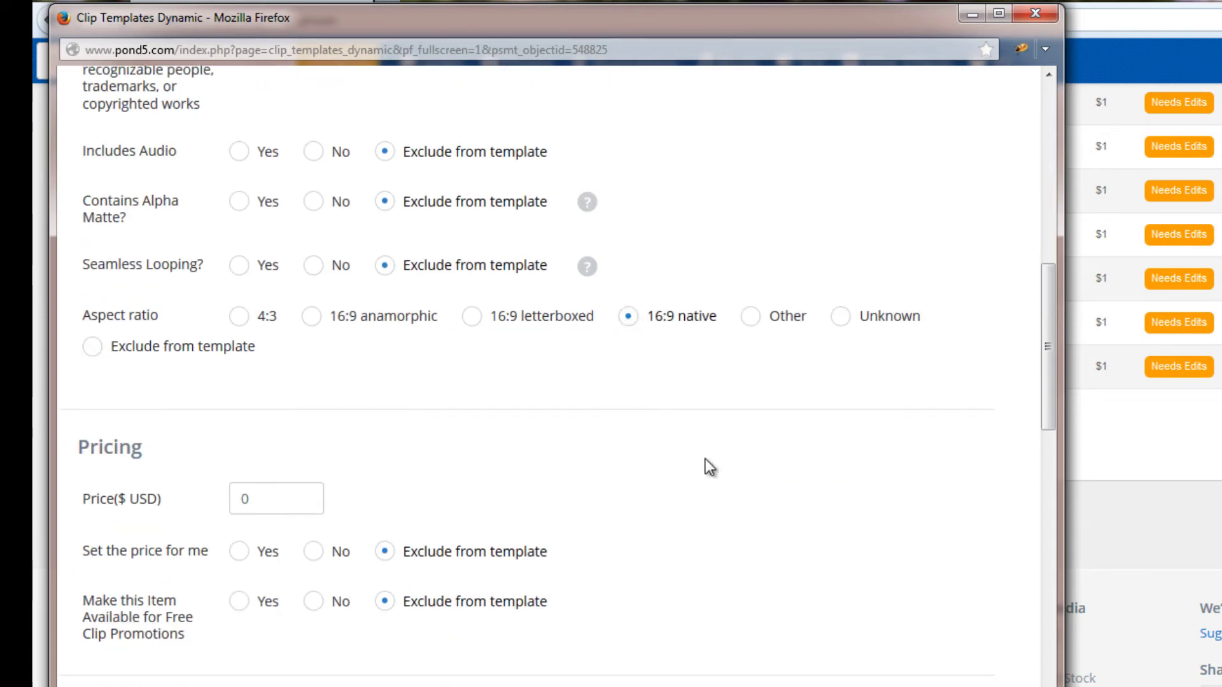
# - Set the price of the clips to 60 USD
pyautogui.scroll(-2, 710, 468)
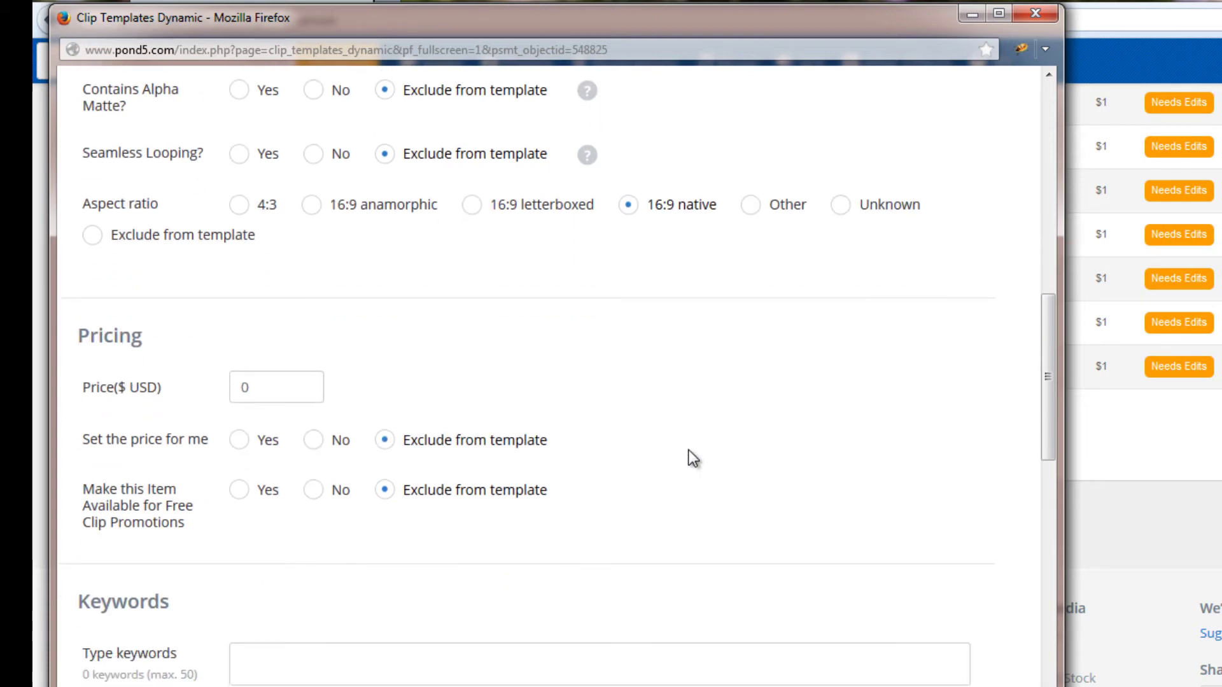
pyautogui.scroll(-2, 709, 468)
pyautogui.click(276, 275)
pyautogui.moveTo(276, 275); pyautogui.dragTo(239, 265)
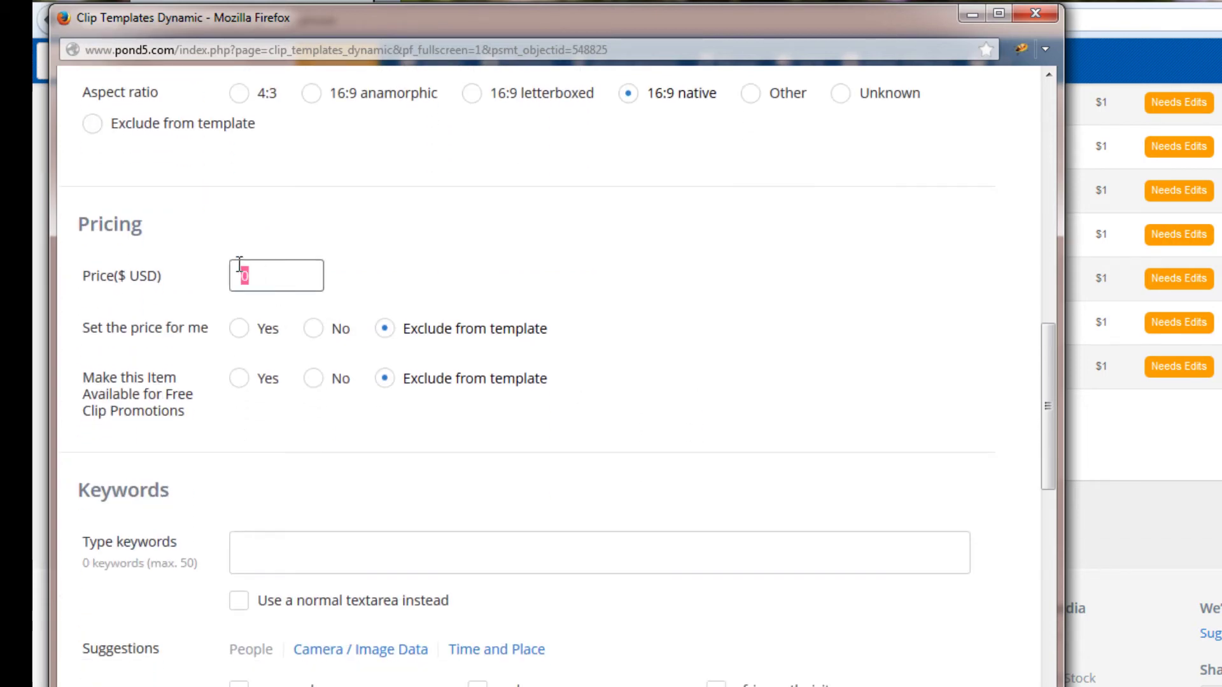
pyautogui.write('60')
pyautogui.click(548, 247)
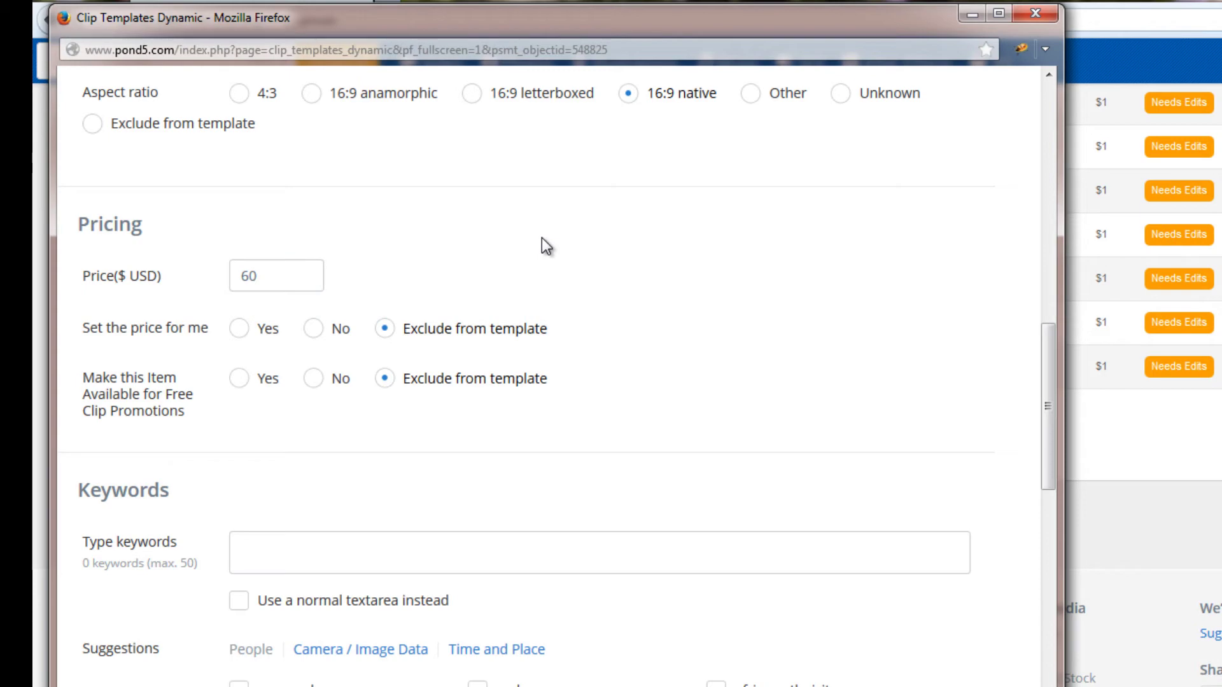
# - Enter the keywords Vietnam, Garment Industry, clothes factory, factories, sewing, worker and workers
pyautogui.scroll(-6, 785, 415)
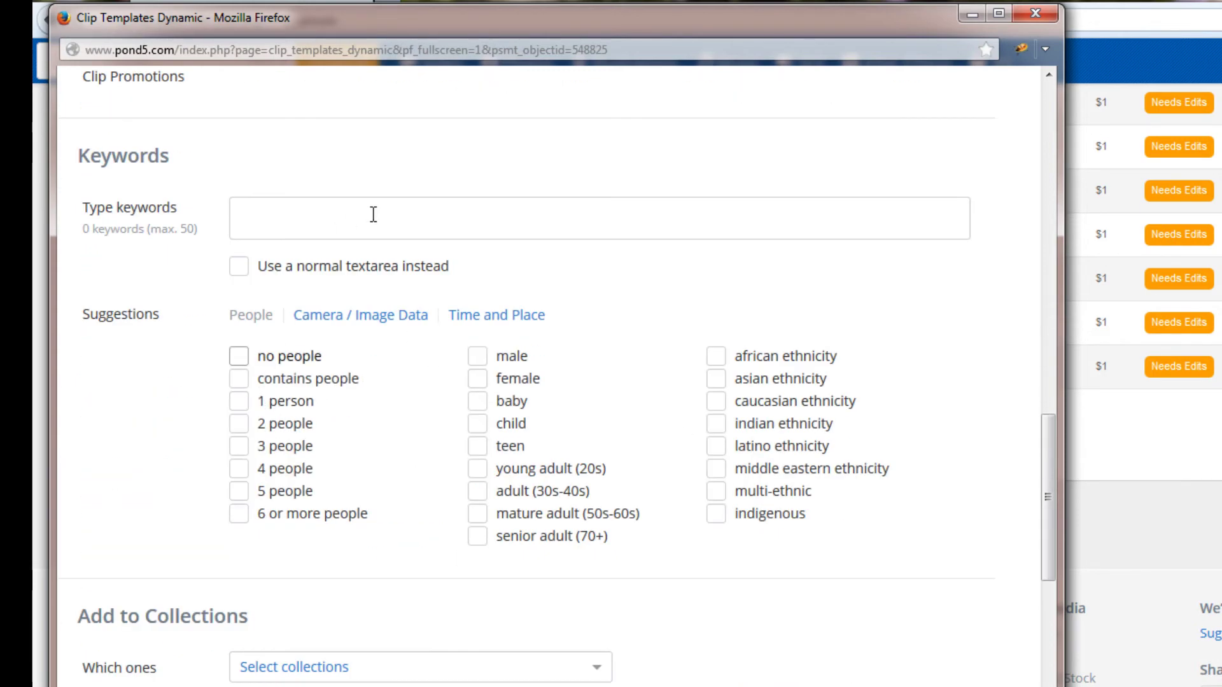
pyautogui.click(244, 216)
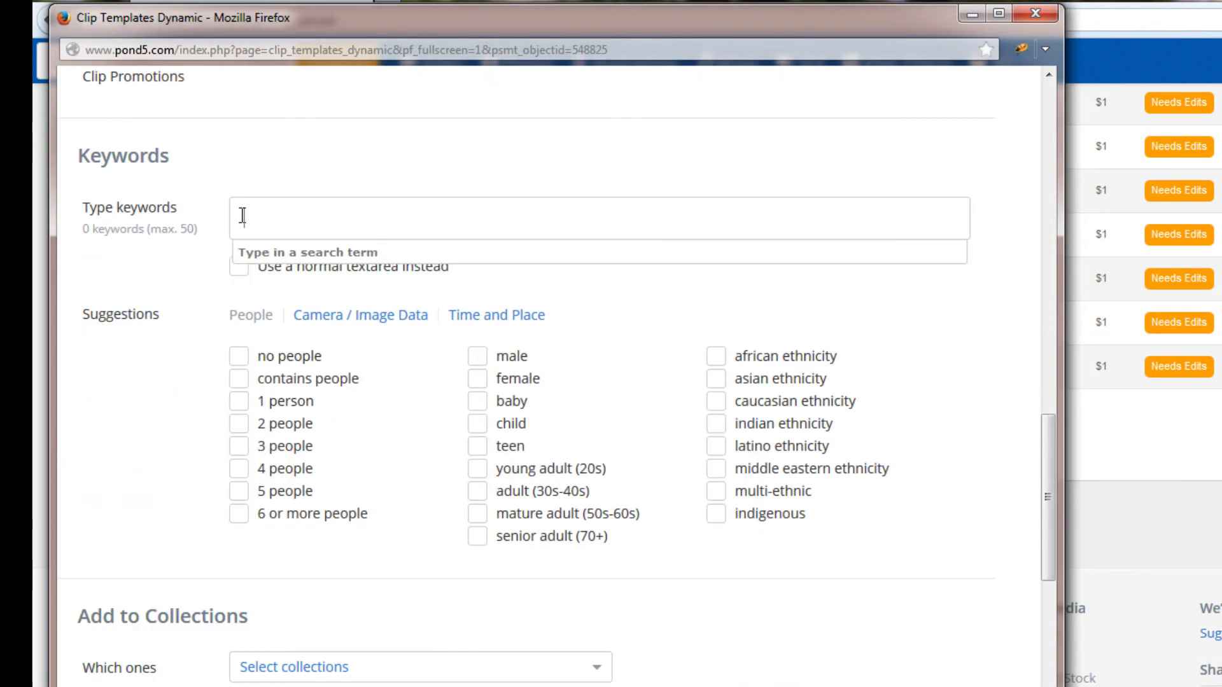
pyautogui.write('Vietnam, Garment Industry, clothes factory, factories, sewing, worker')
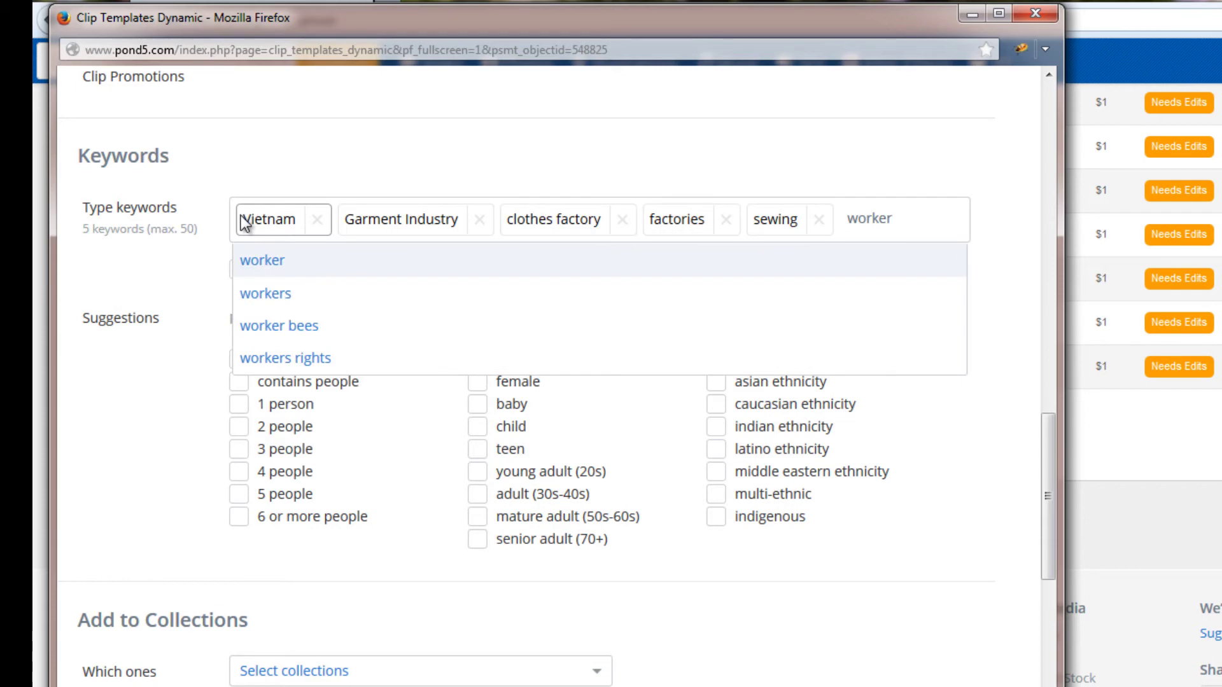
pyautogui.press('Return')
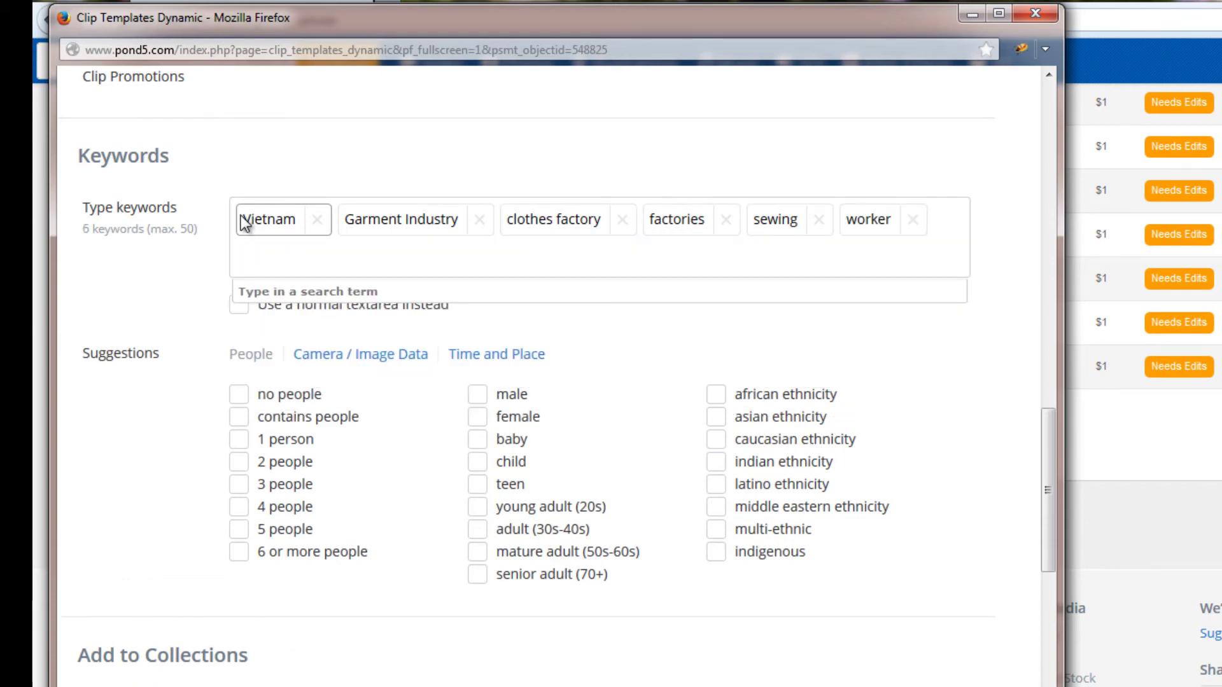
pyautogui.write('workers')
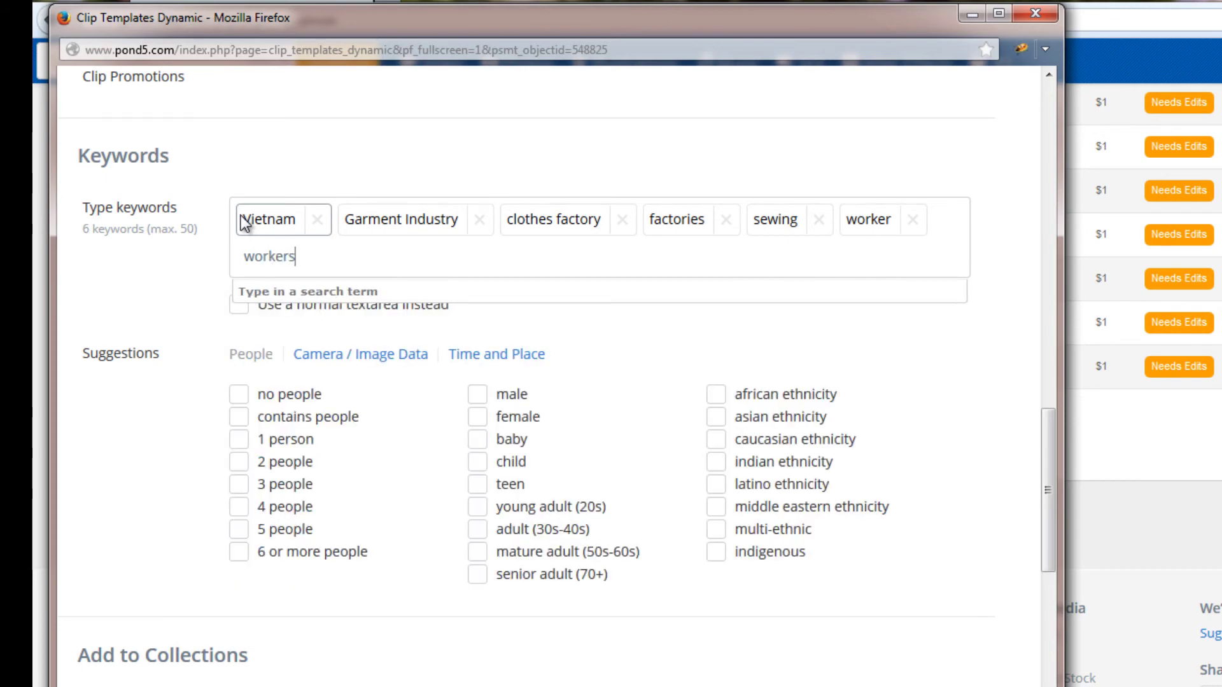
pyautogui.press('Return')
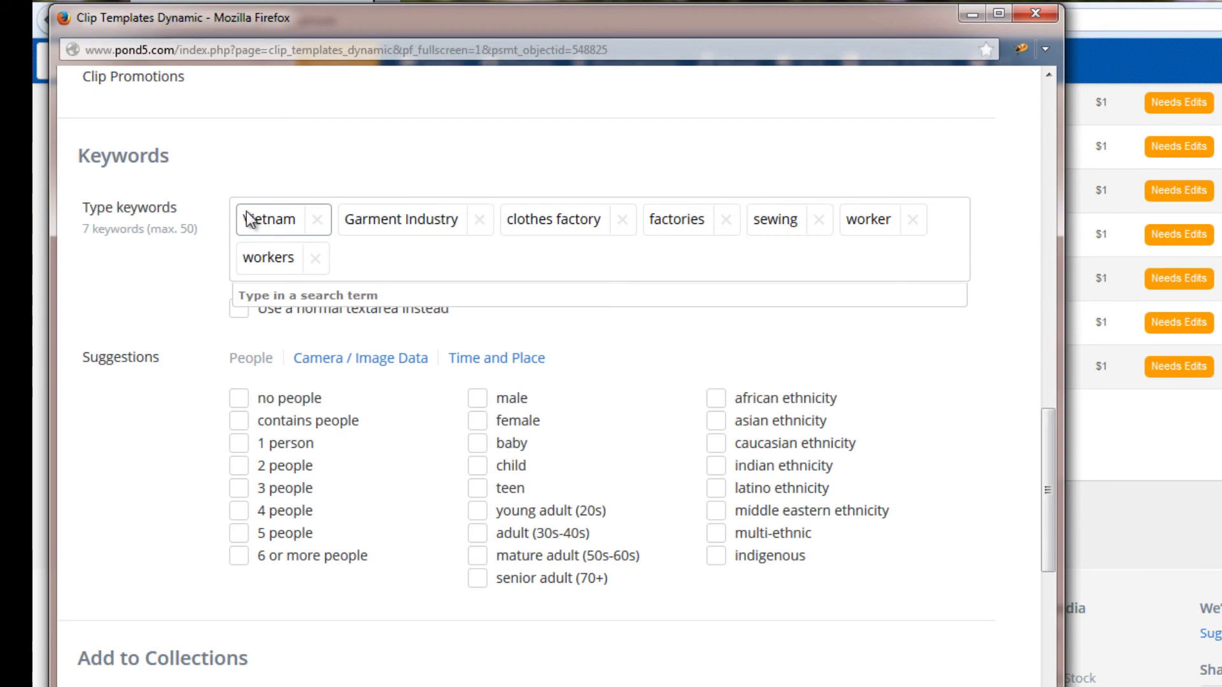
# - Add the suggested keywords "contains people" and "asian ethnicity", and save the batch changes
pyautogui.click(242, 421)
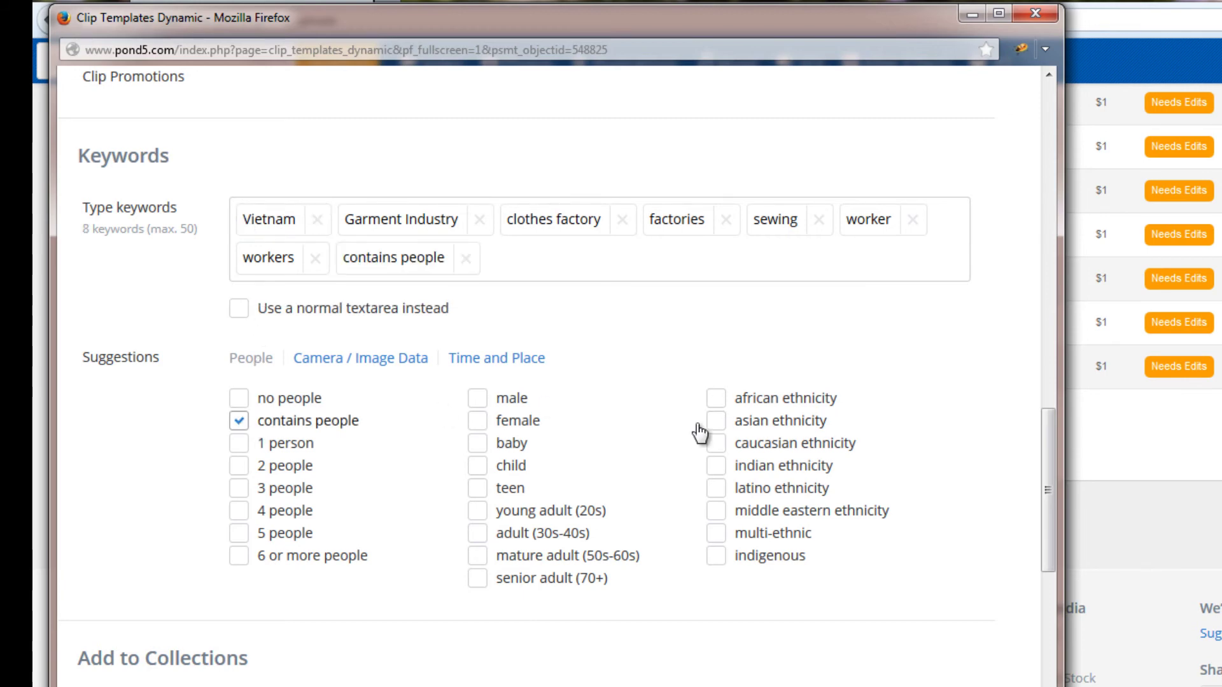
pyautogui.click(716, 421)
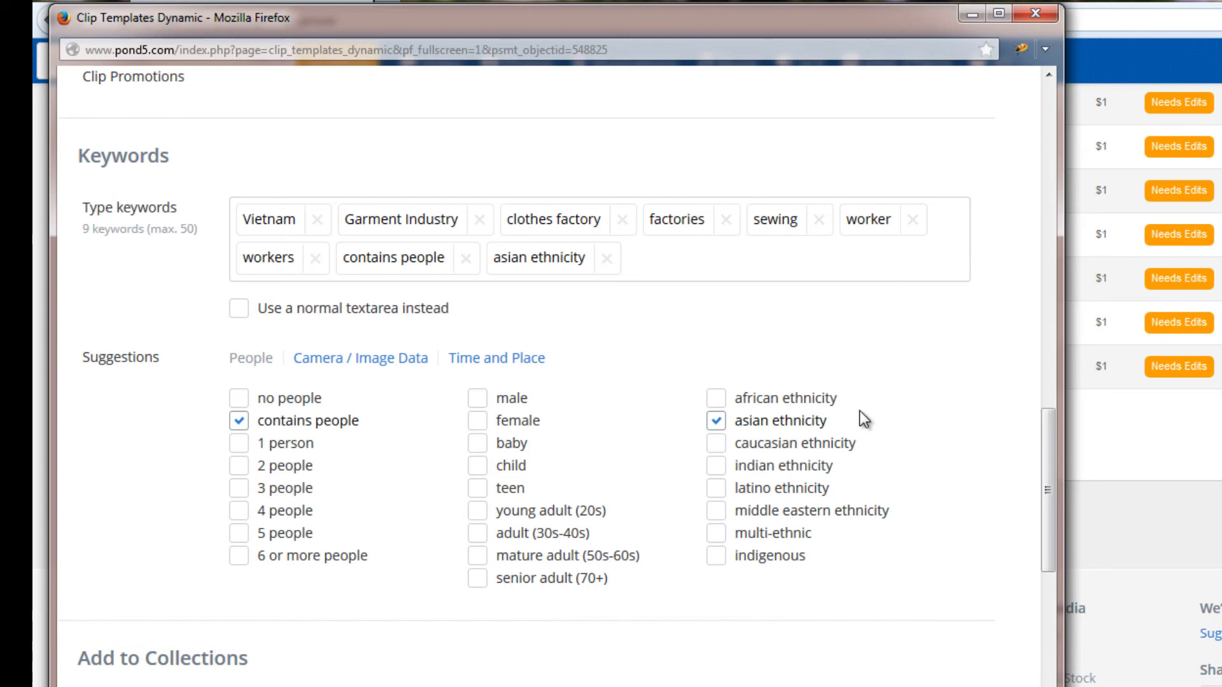
pyautogui.moveTo(1047, 515); pyautogui.dragTo(1049, 686)
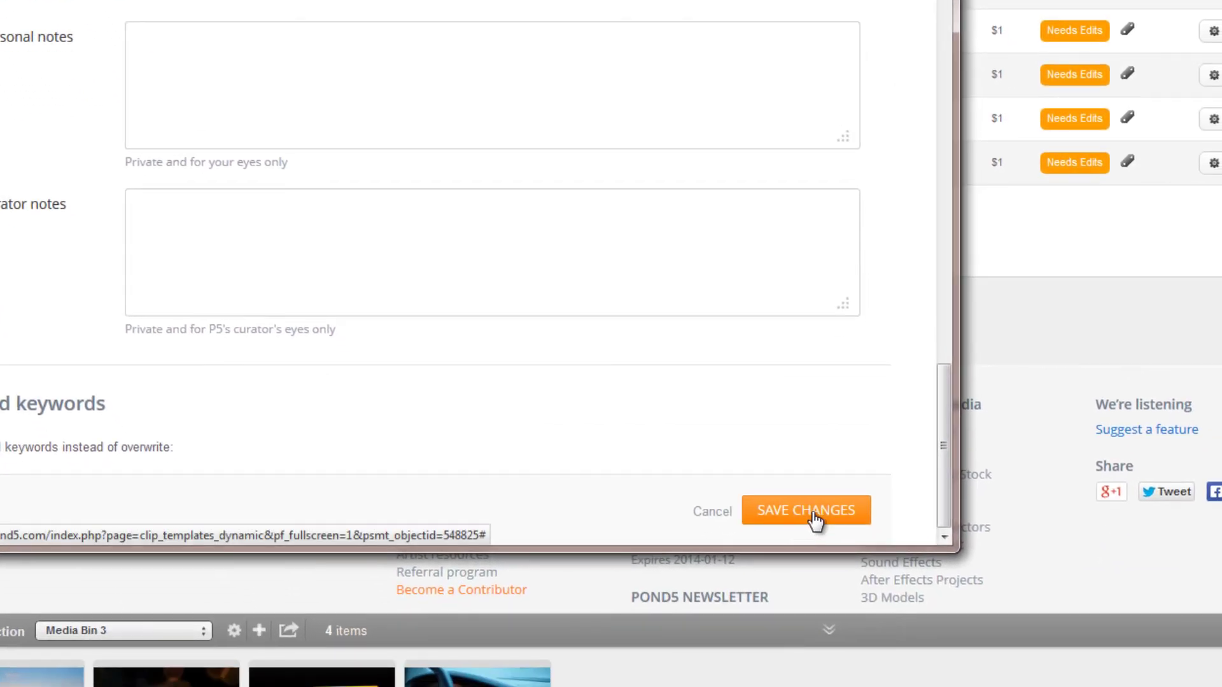
pyautogui.click(821, 531)
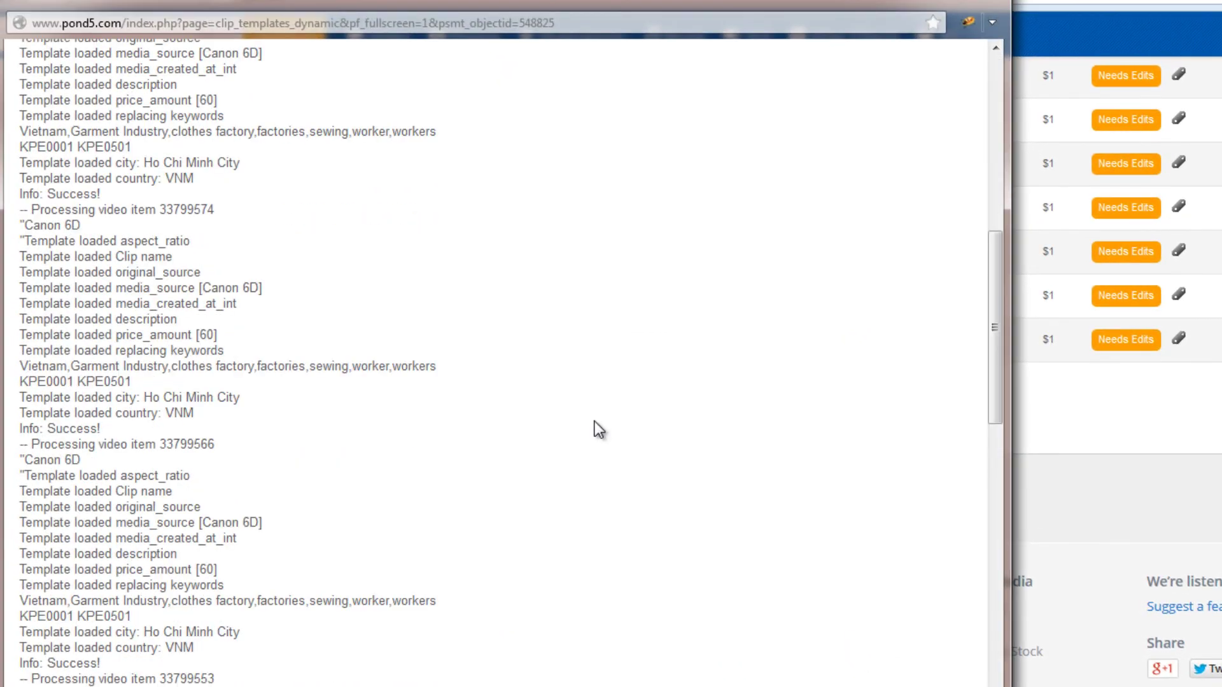
# - Read through the batch tagging log and close its window
pyautogui.scroll(-10, 594, 422)
pyautogui.scroll(-15, 593, 421)
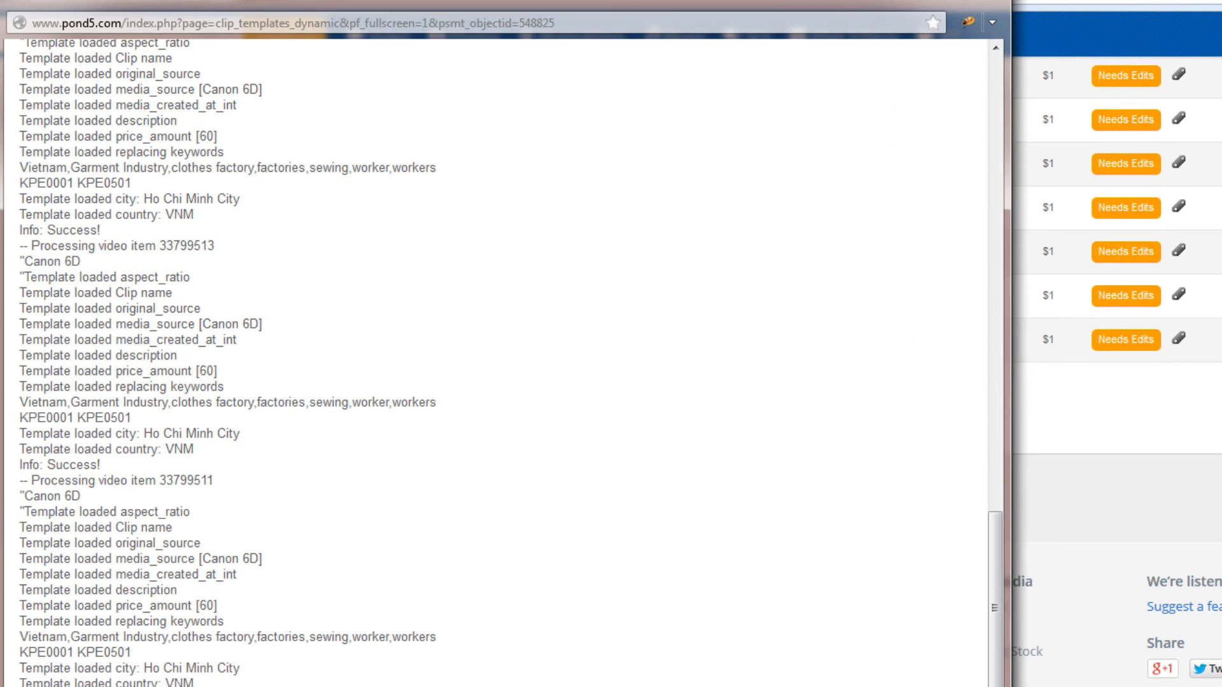
pyautogui.hotkey('ctrl', 'w')
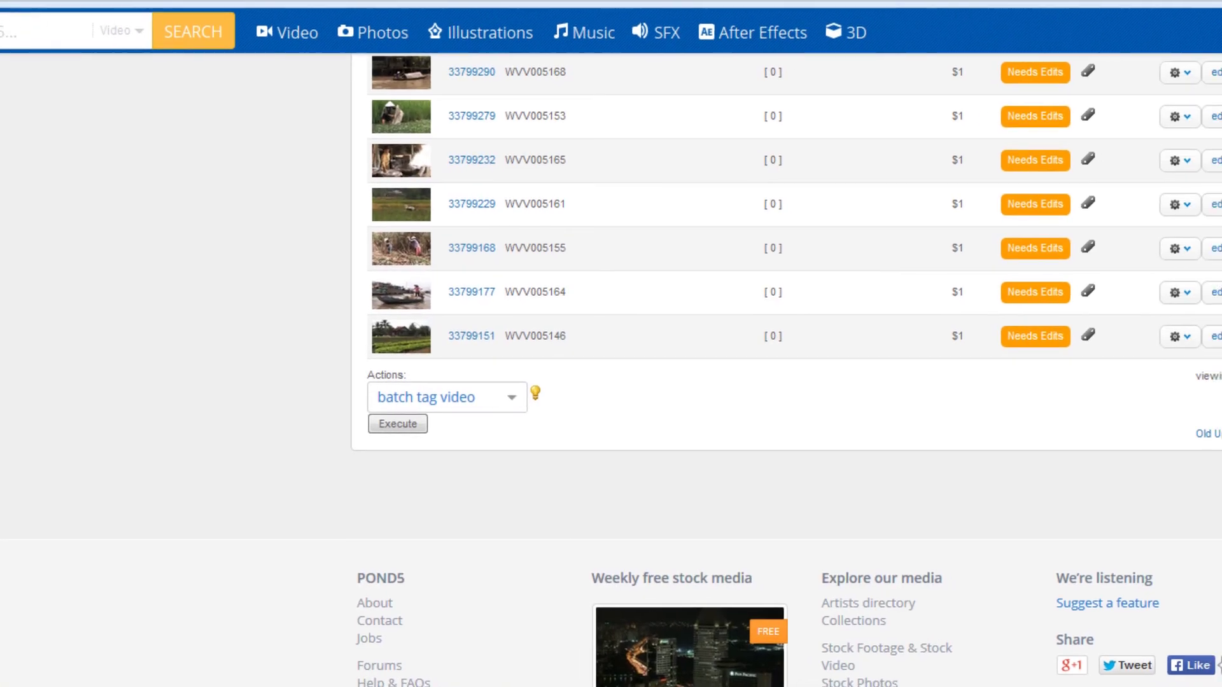
# - Check the titles, descriptions, tags and prices of the garment clips in the uploads list
pyautogui.scroll(8, 1157, 280)
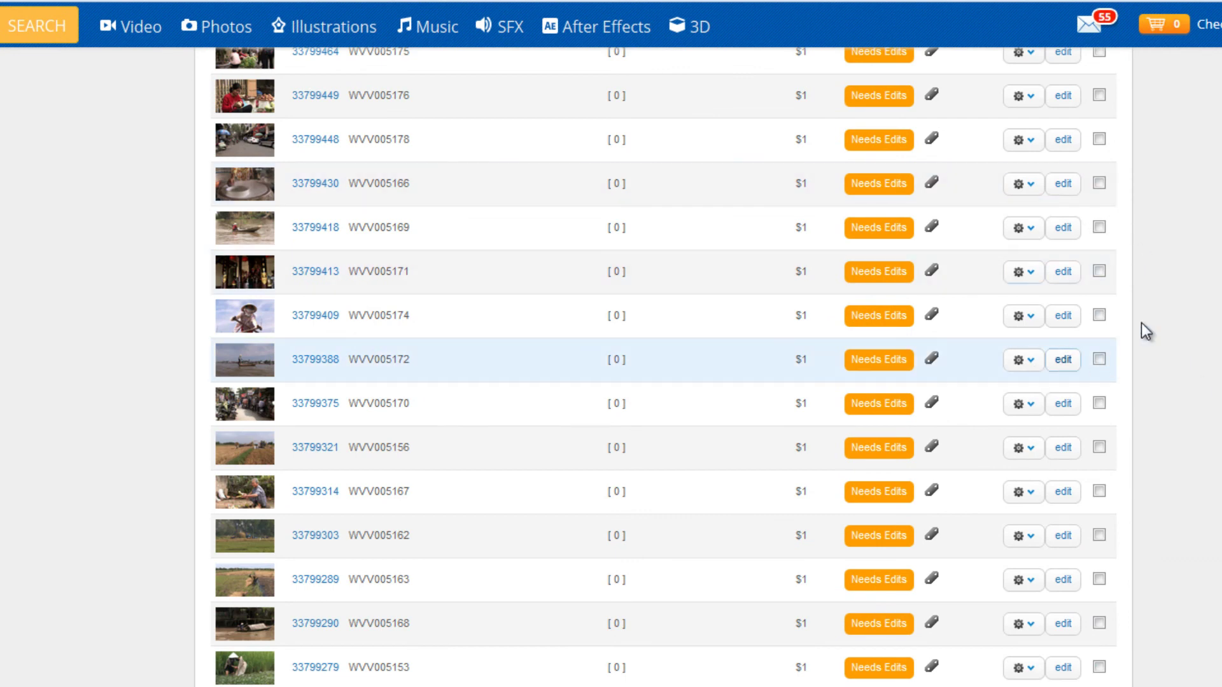
pyautogui.scroll(10, 663, 367)
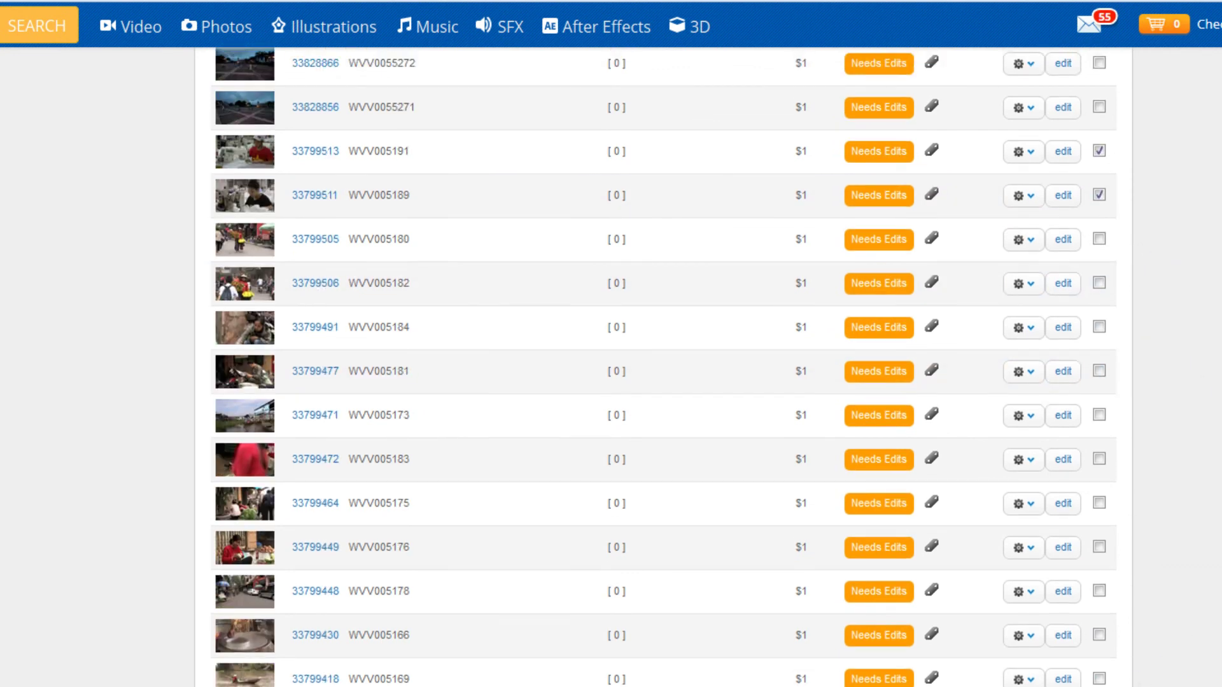
pyautogui.scroll(-3, 663, 367)
pyautogui.scroll(8, 663, 367)
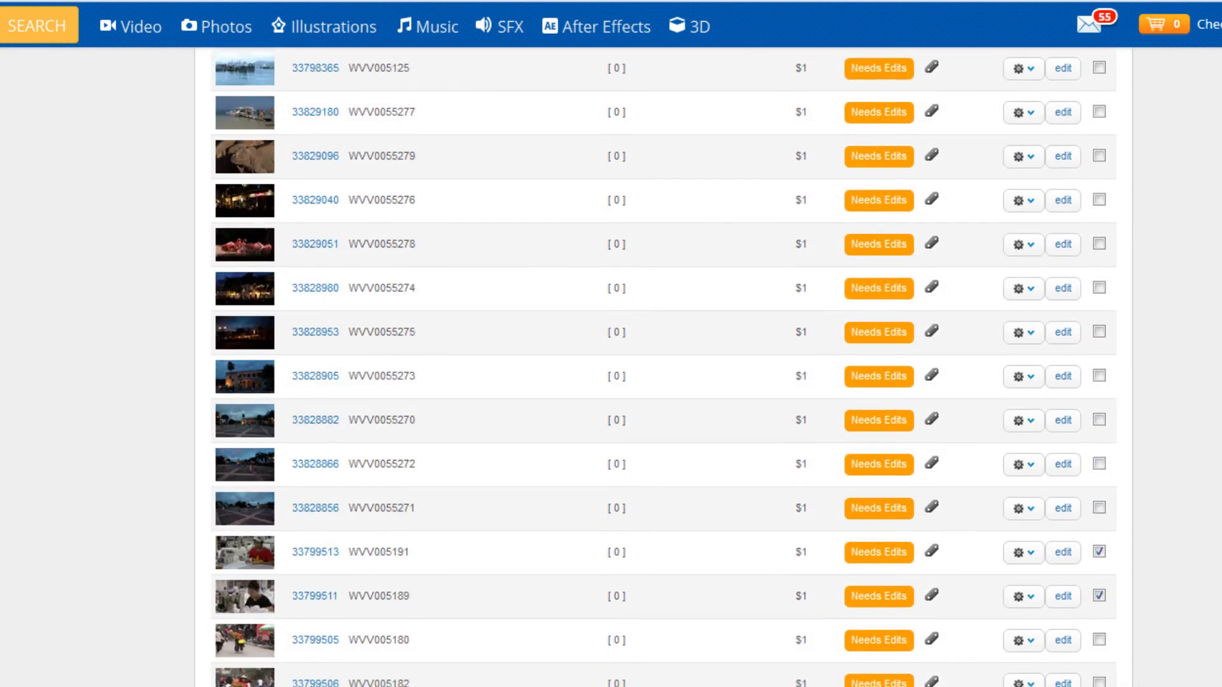
pyautogui.scroll(15, 663, 367)
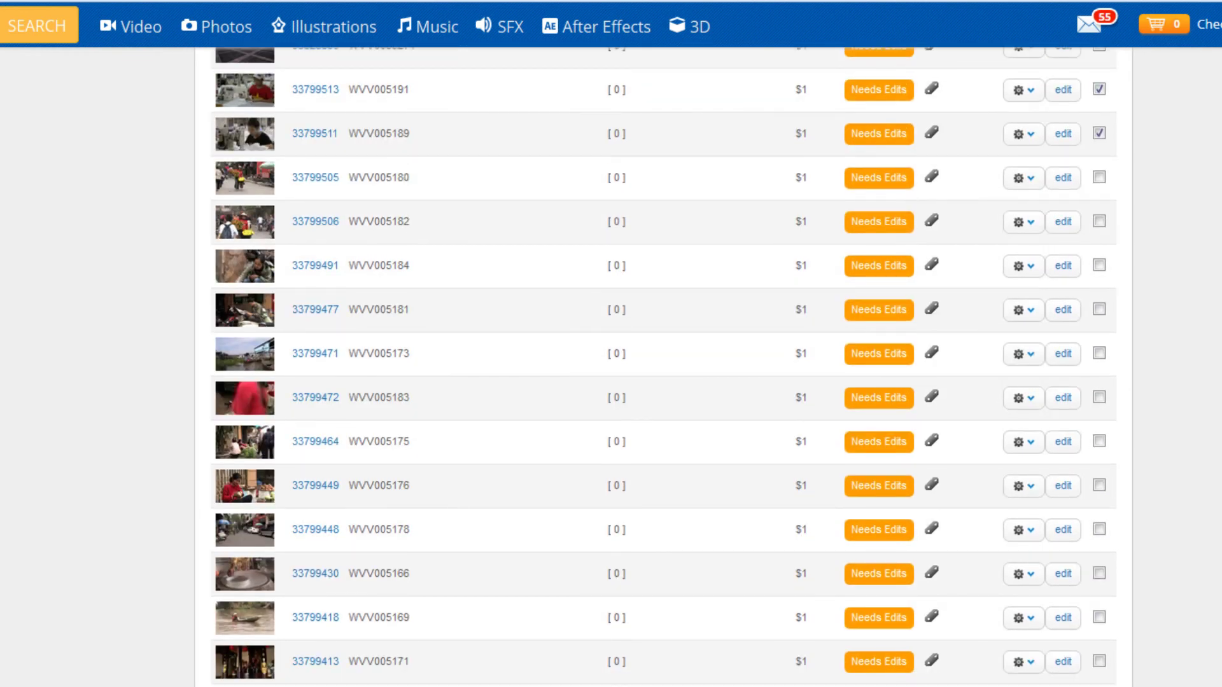
pyautogui.scroll(-5, 663, 366)
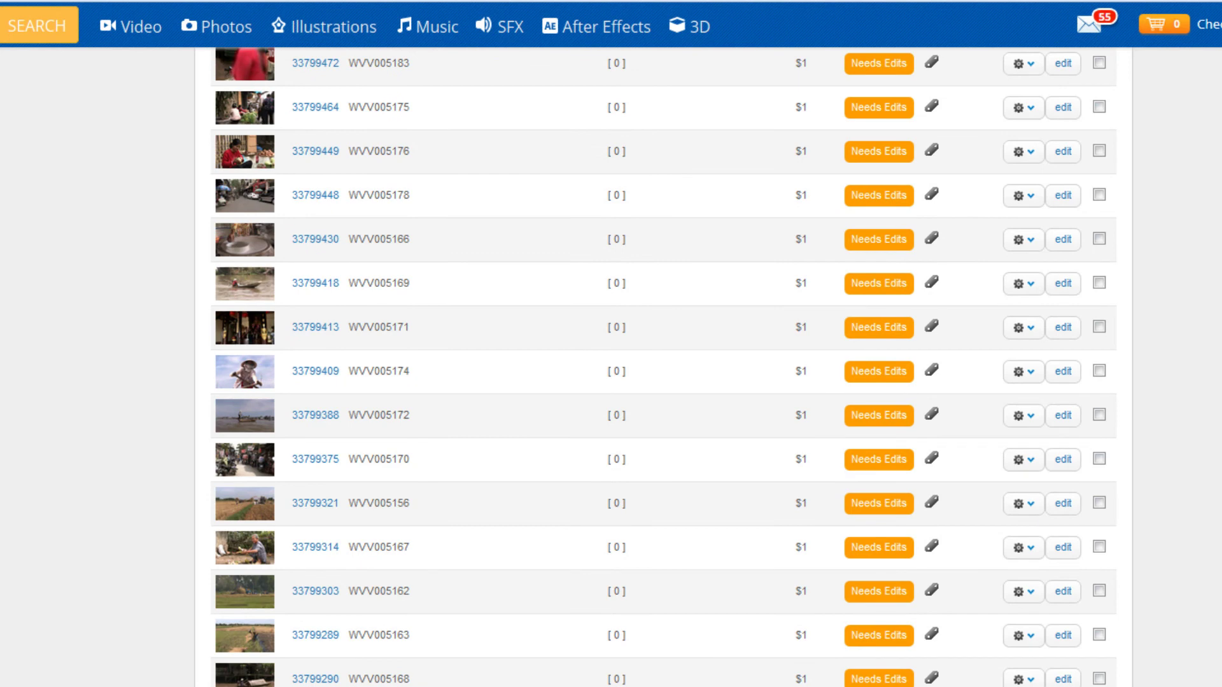
pyautogui.scroll(-3, 663, 367)
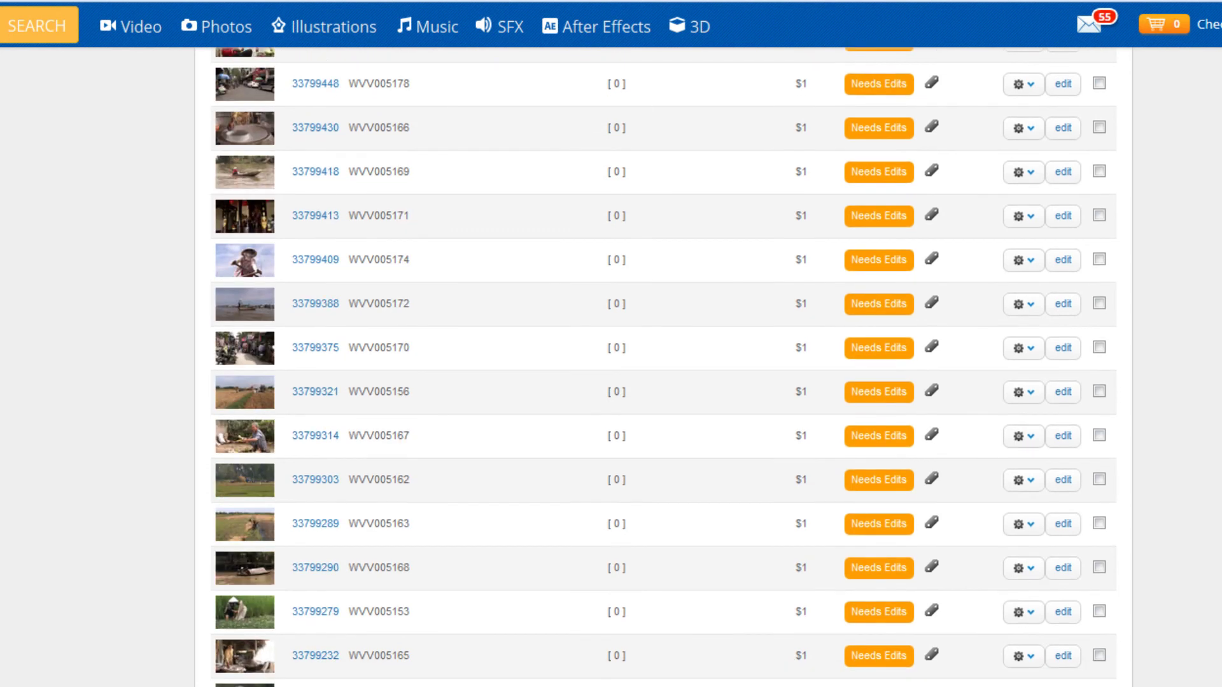
pyautogui.scroll(-5, 663, 366)
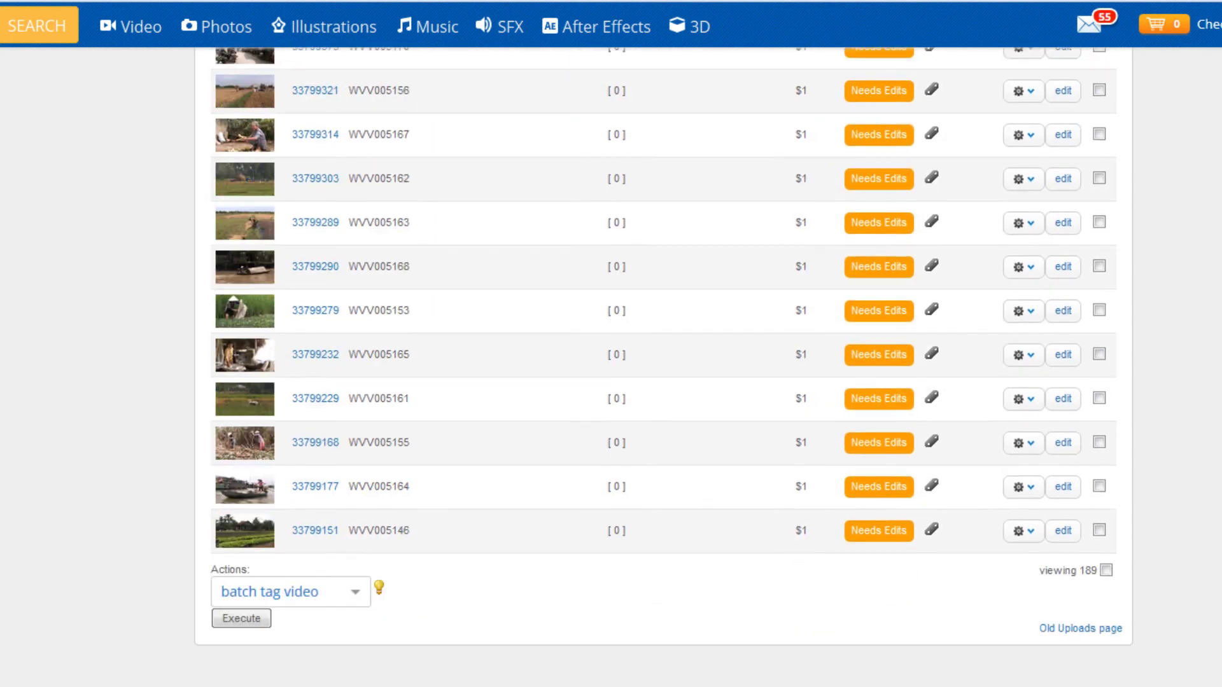
pyautogui.scroll(4, 663, 367)
pyautogui.scroll(11, 663, 367)
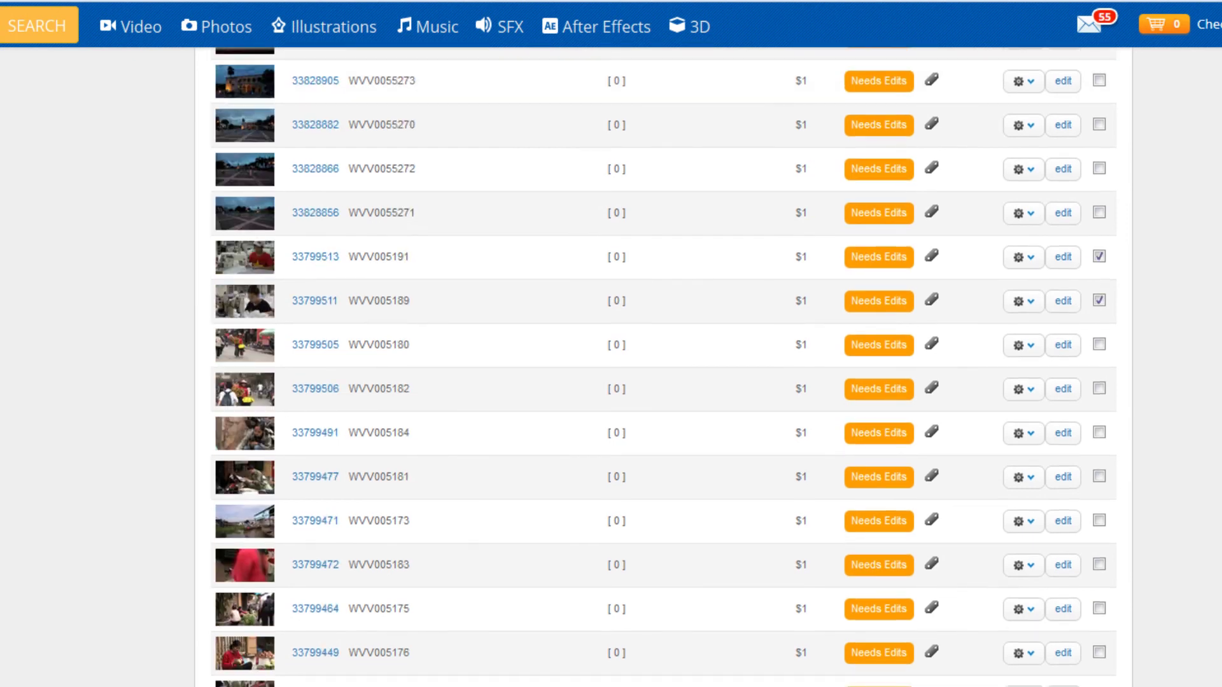
pyautogui.scroll(2, 663, 366)
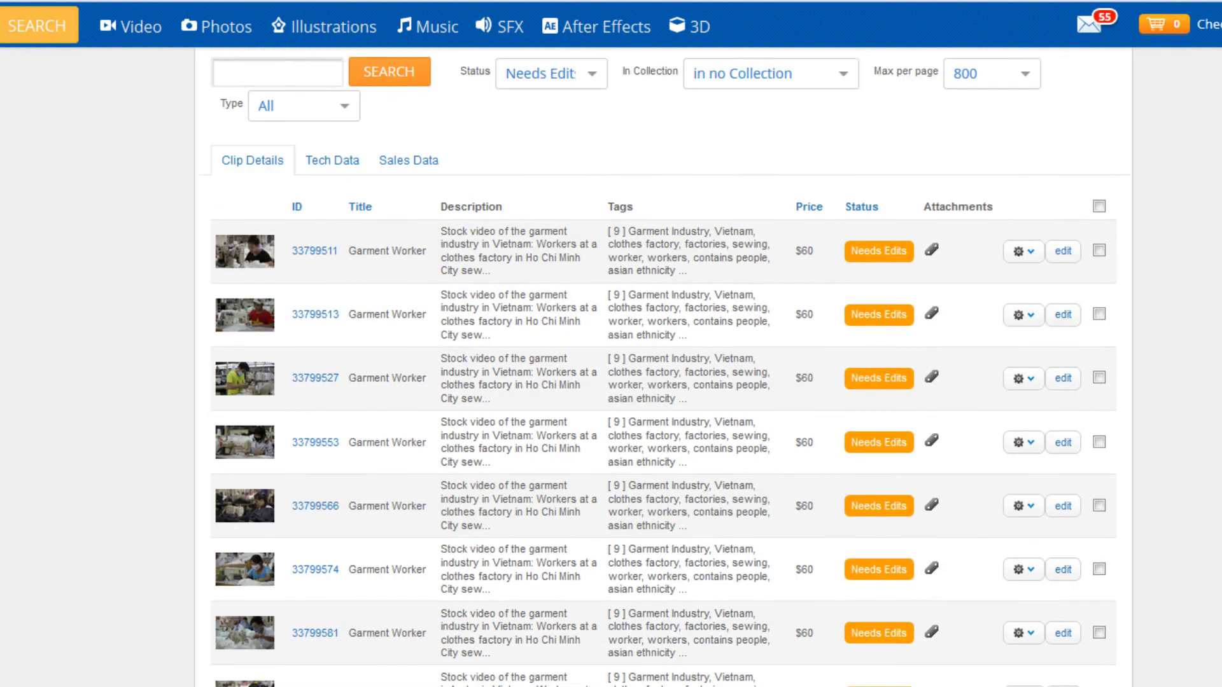
pyautogui.scroll(1, 471, 322)
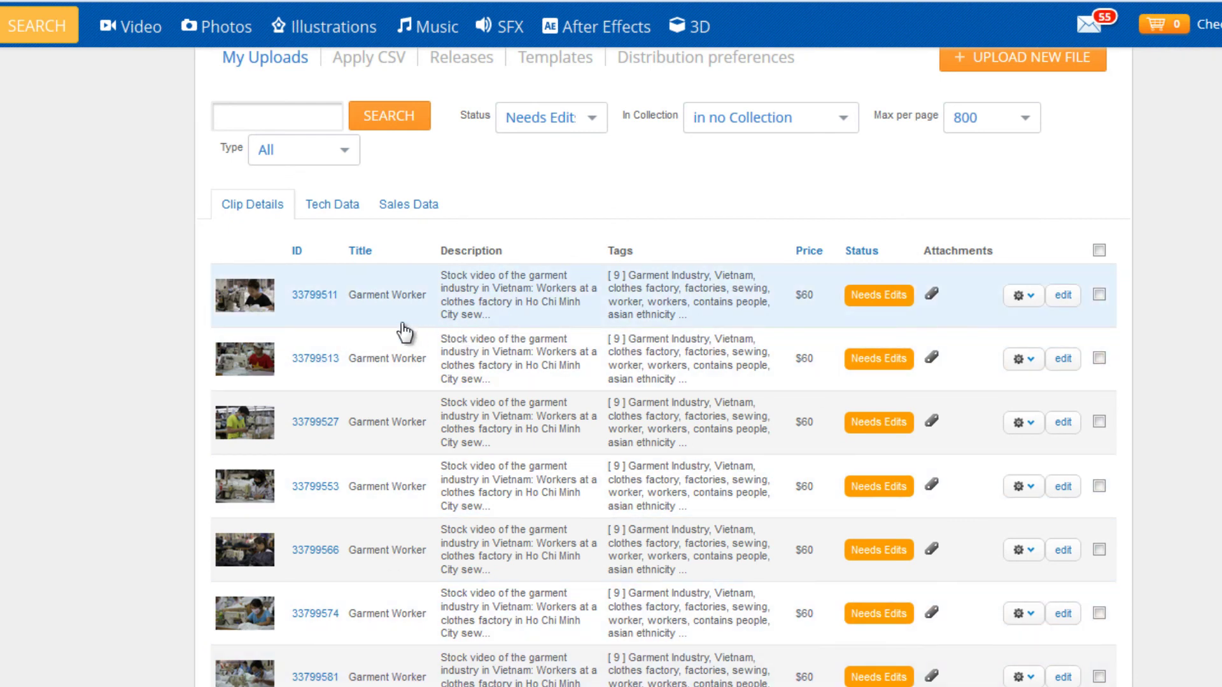
# - Open clip 33799511 for individual editing and review its file information, pricing and keywords
pyautogui.scroll(-2, 525, 199)
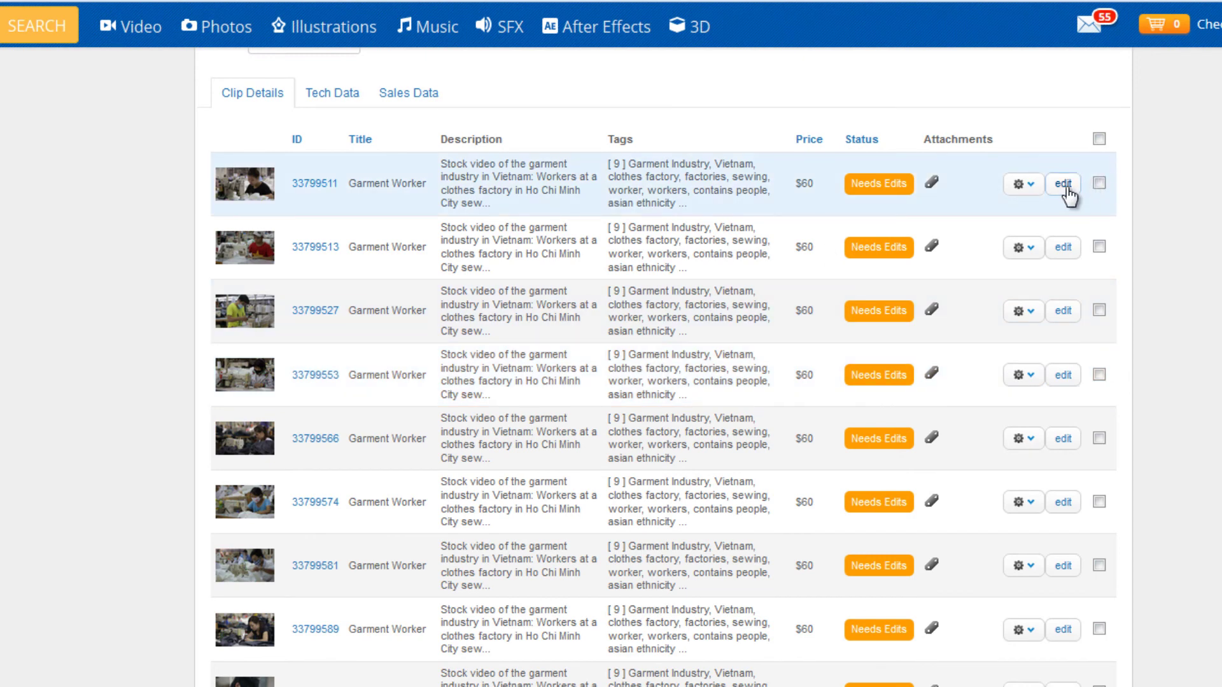
pyautogui.click(1064, 186)
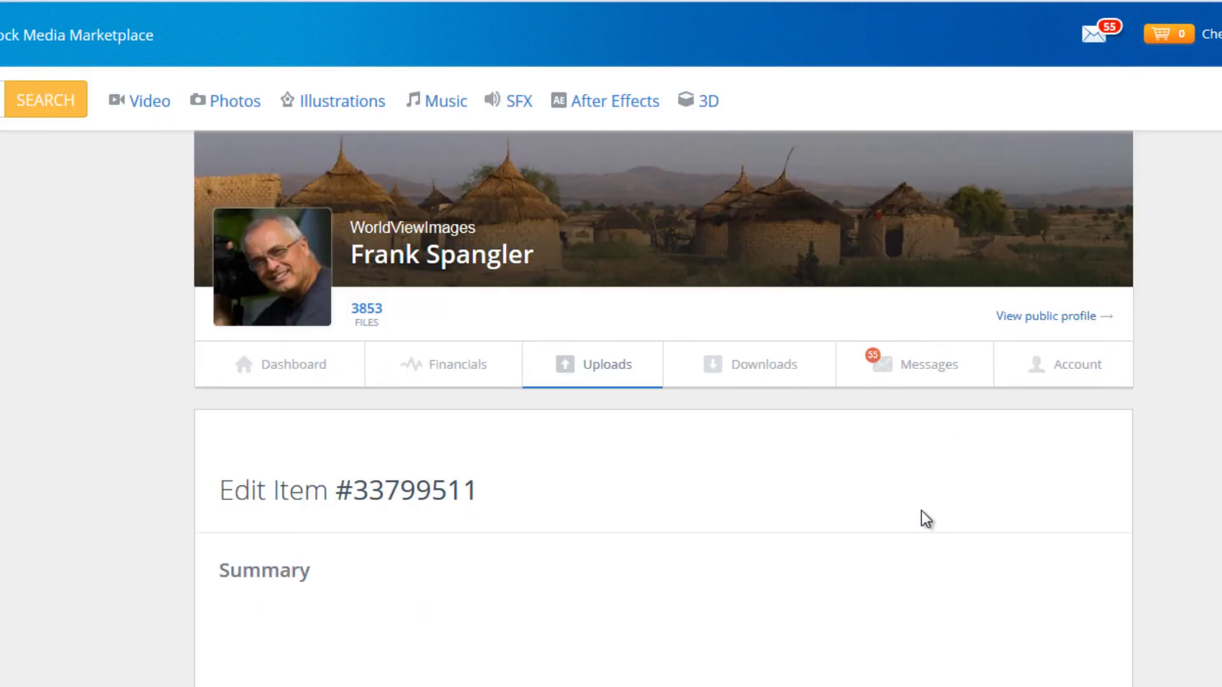
pyautogui.scroll(-5, 1079, 346)
pyautogui.scroll(-2, 1022, 272)
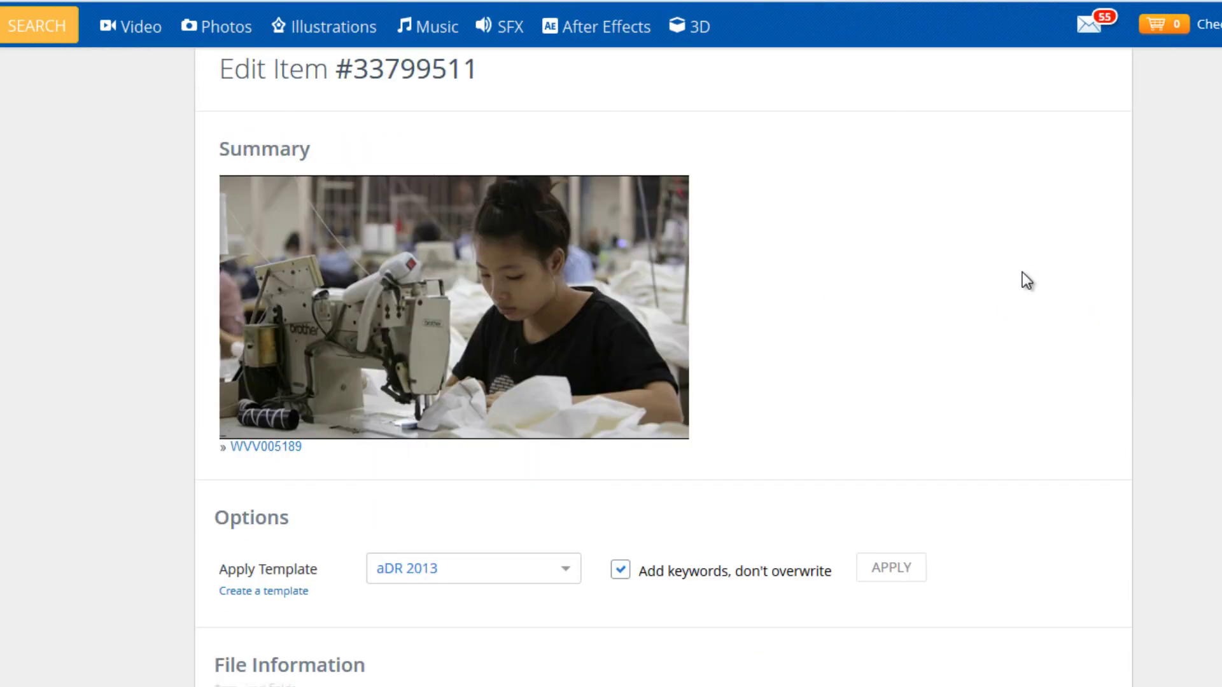
pyautogui.scroll(-10, 1021, 272)
pyautogui.scroll(-2, 1021, 273)
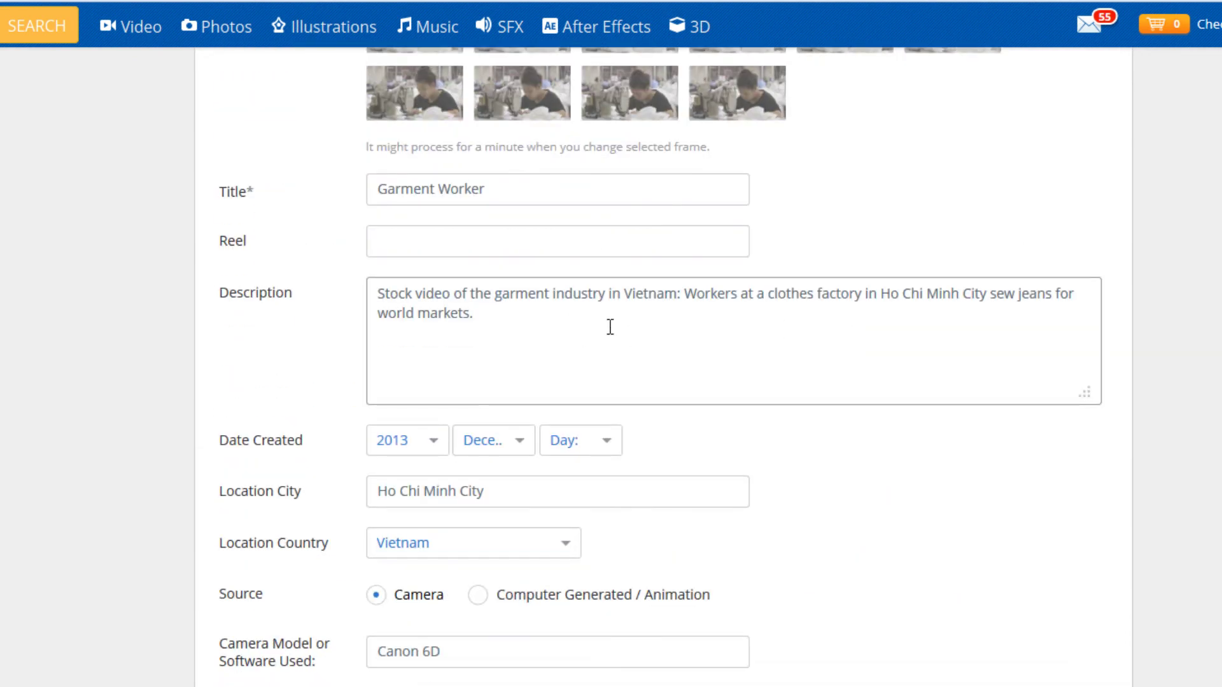
pyautogui.scroll(-13, 609, 327)
pyautogui.scroll(-6, 610, 330)
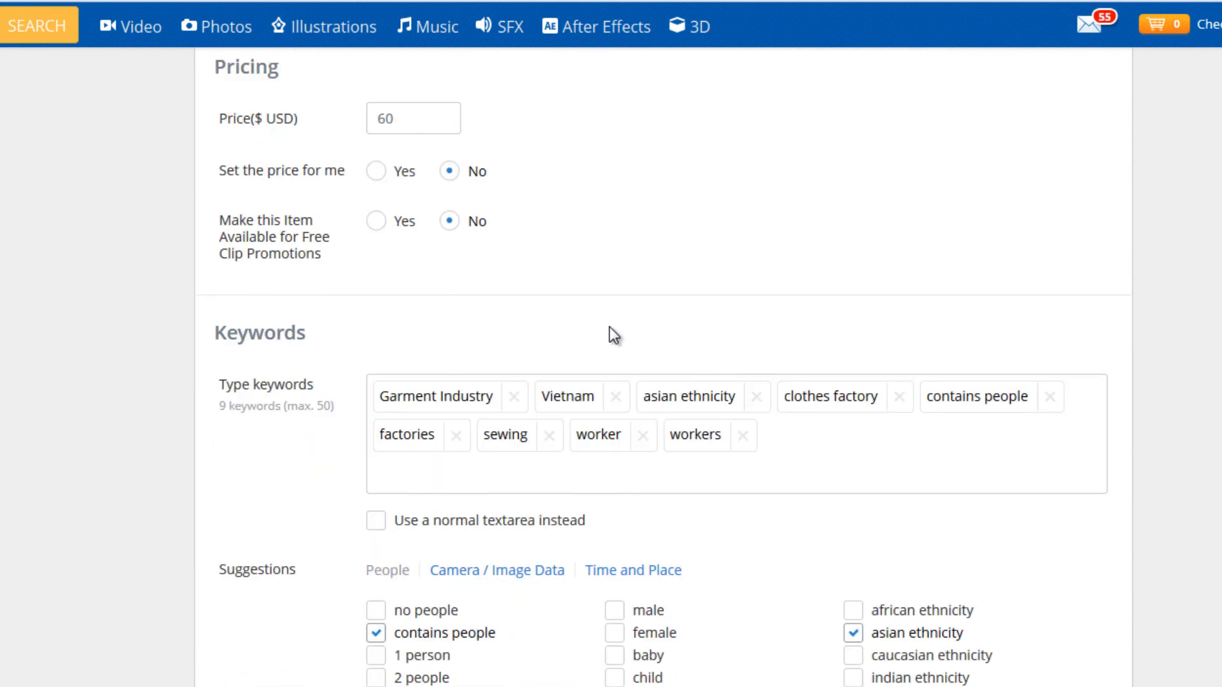
# - Add the keywords "Woman" and "sewing machine" to the clip
pyautogui.click(964, 249)
pyautogui.write('Woman')
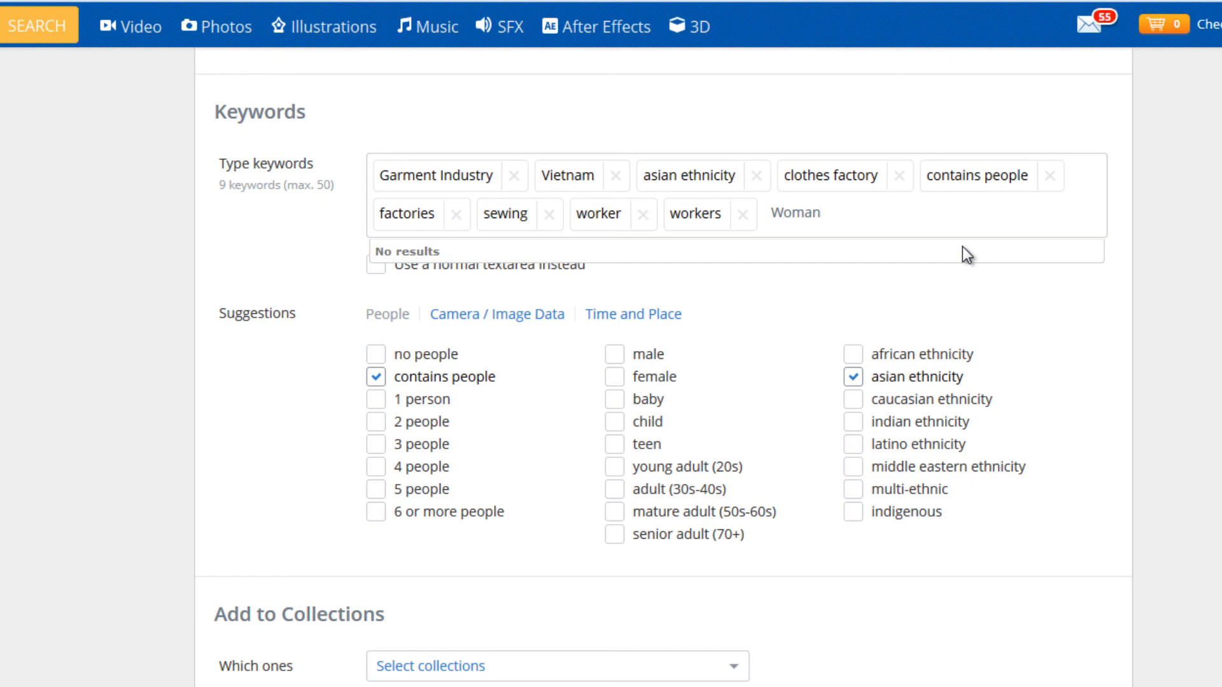
pyautogui.press('Return')
pyautogui.write('se')
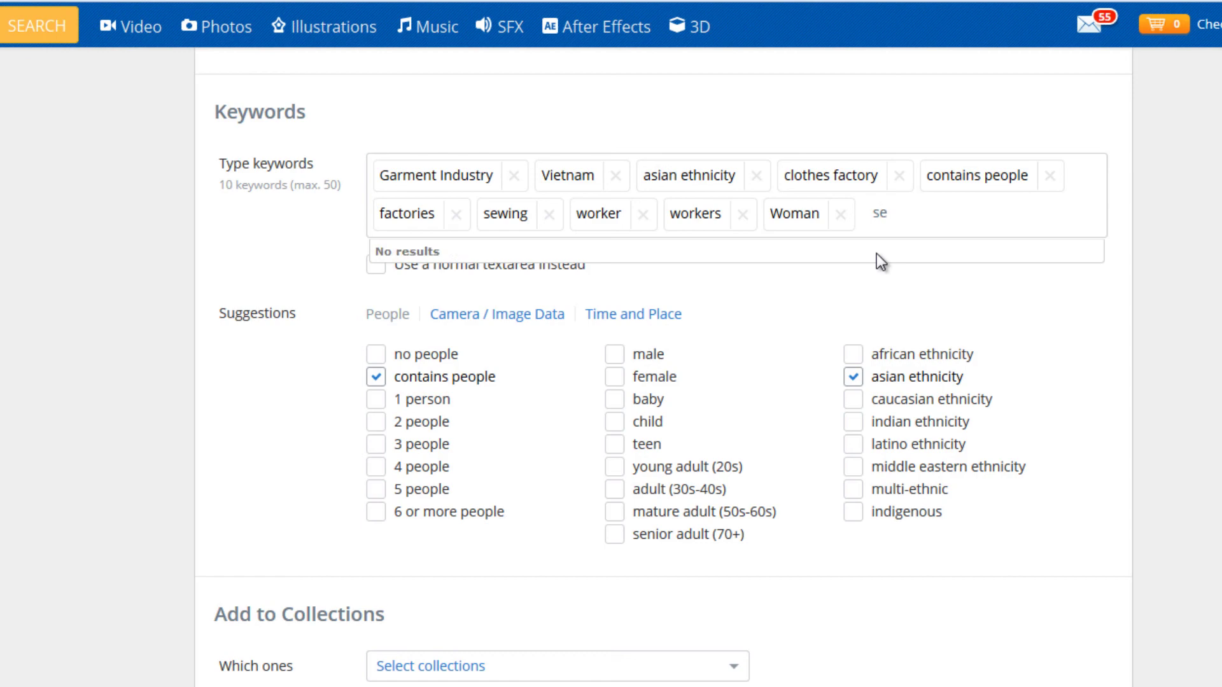
pyautogui.write('wing machine')
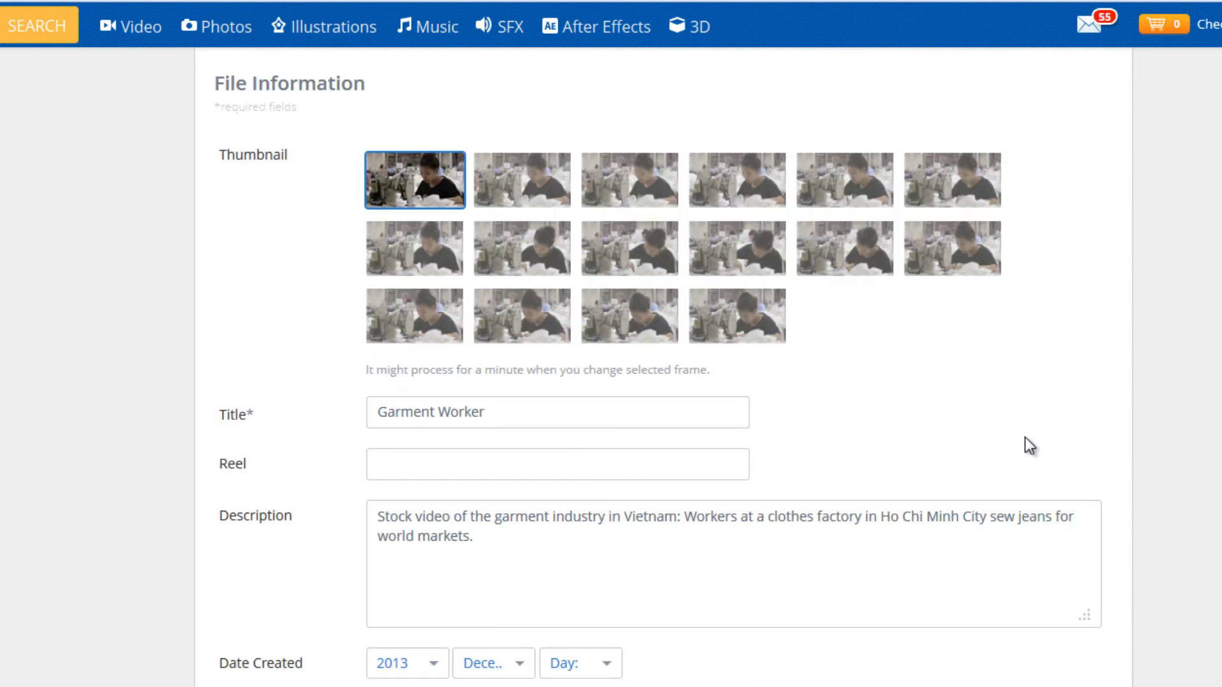
# - Check the clip's preview and thumbnail frames, and save the edited item
pyautogui.scroll(8, 929, 381)
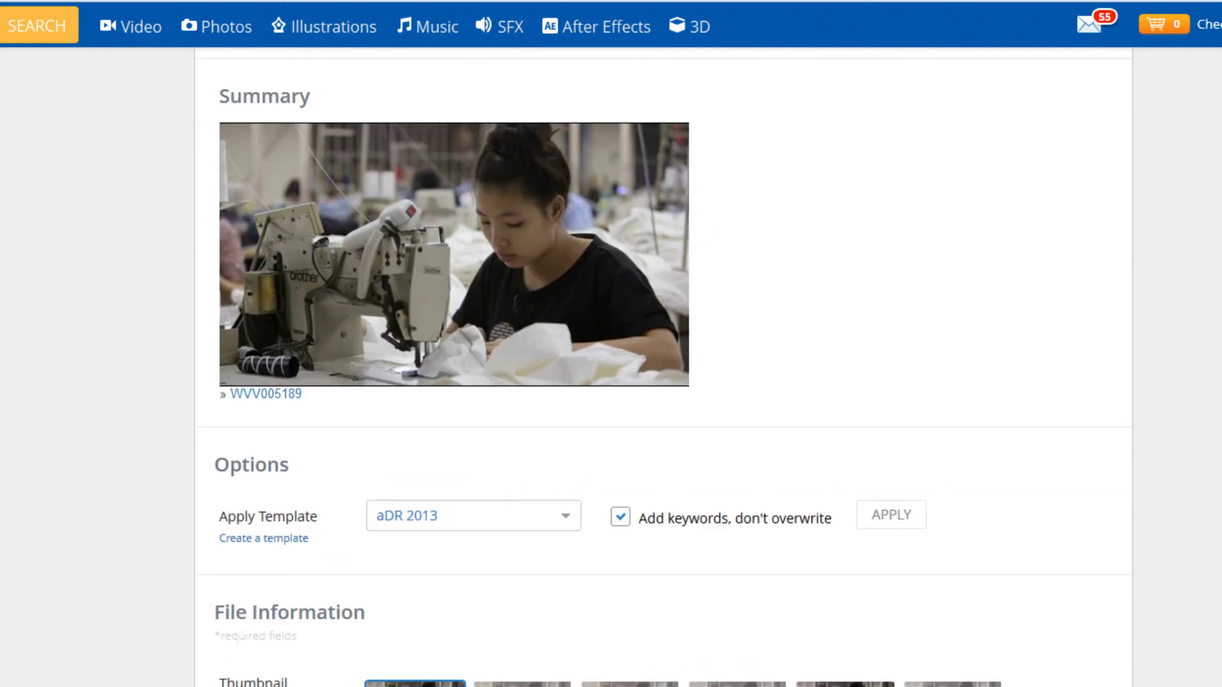
pyautogui.scroll(-6, 459, 208)
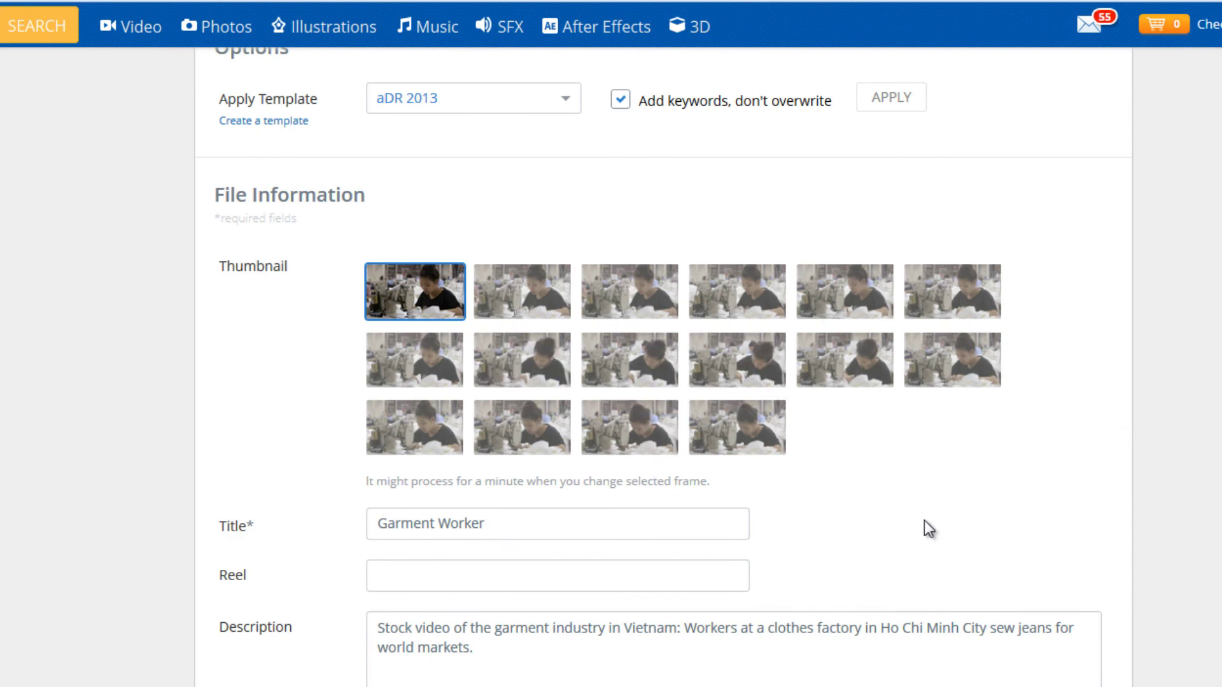
pyautogui.scroll(-12, 923, 509)
pyautogui.scroll(-9, 923, 509)
pyautogui.click(1020, 571)
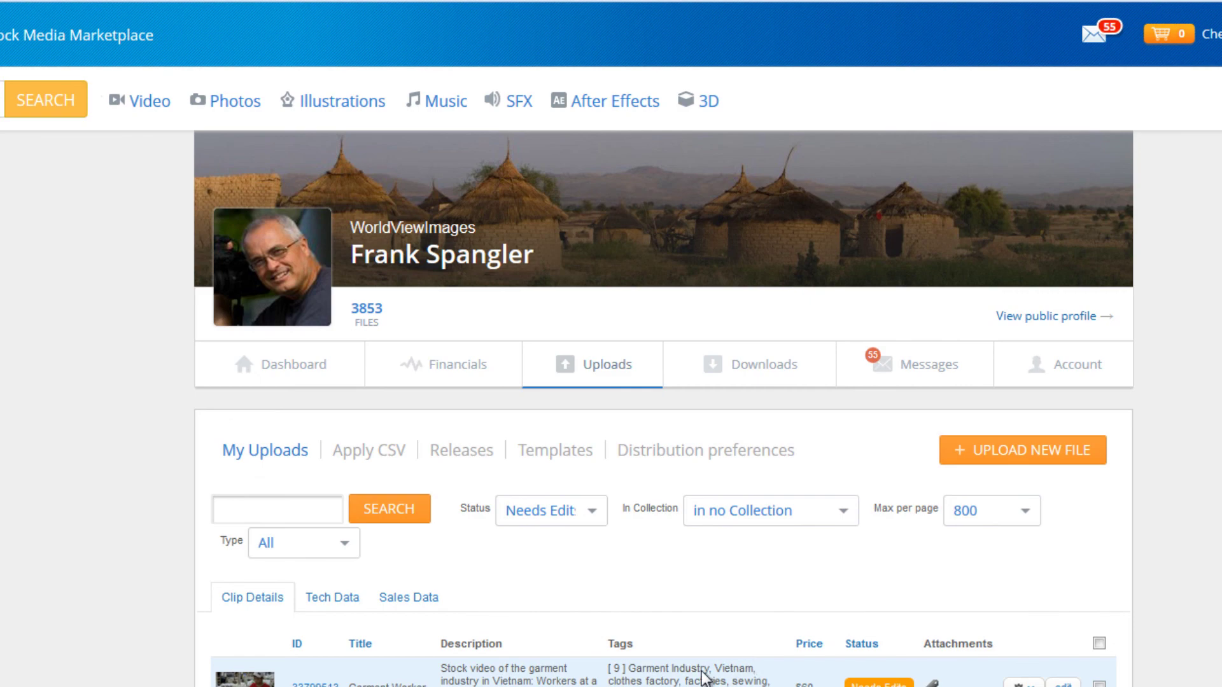
# - Look through the uploads list for the remaining clips that need edits
pyautogui.scroll(-10, 611, 382)
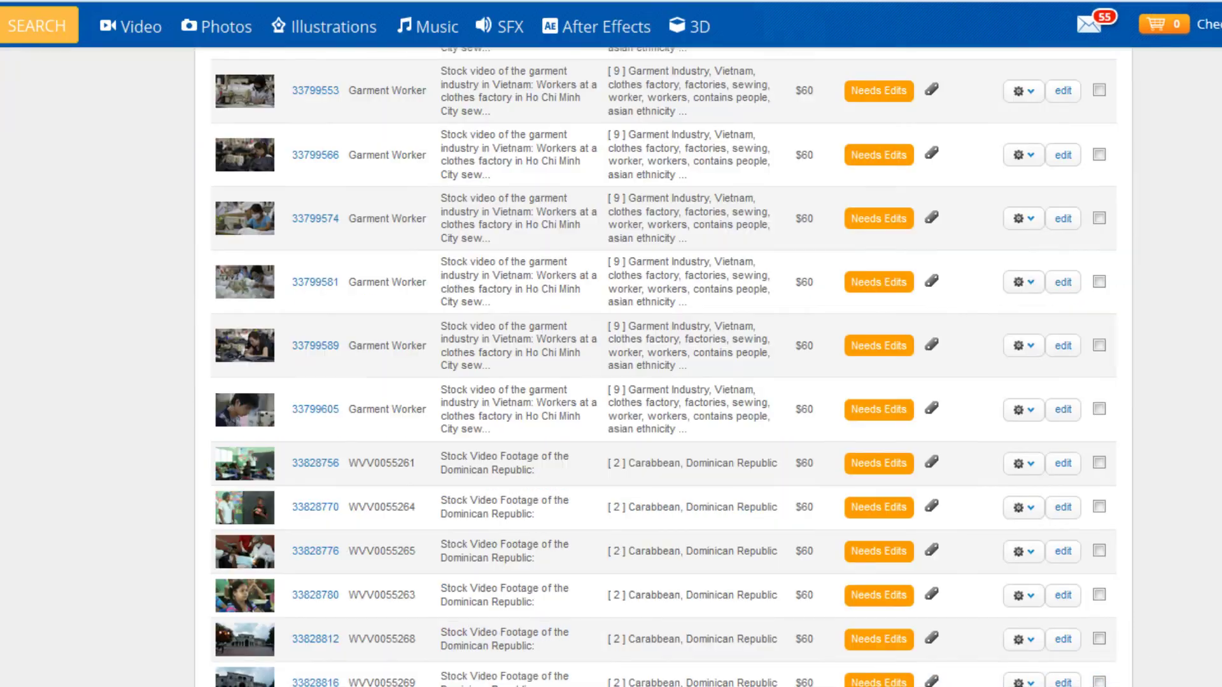
pyautogui.scroll(-15, 663, 367)
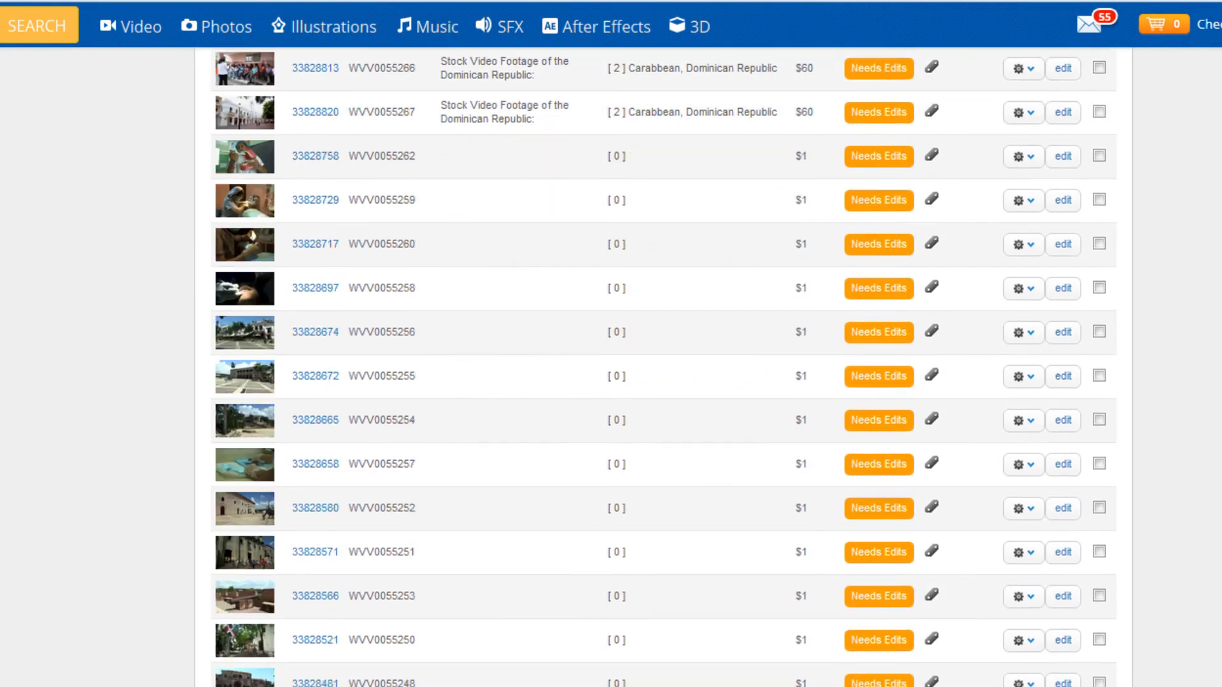
pyautogui.scroll(-7, 663, 367)
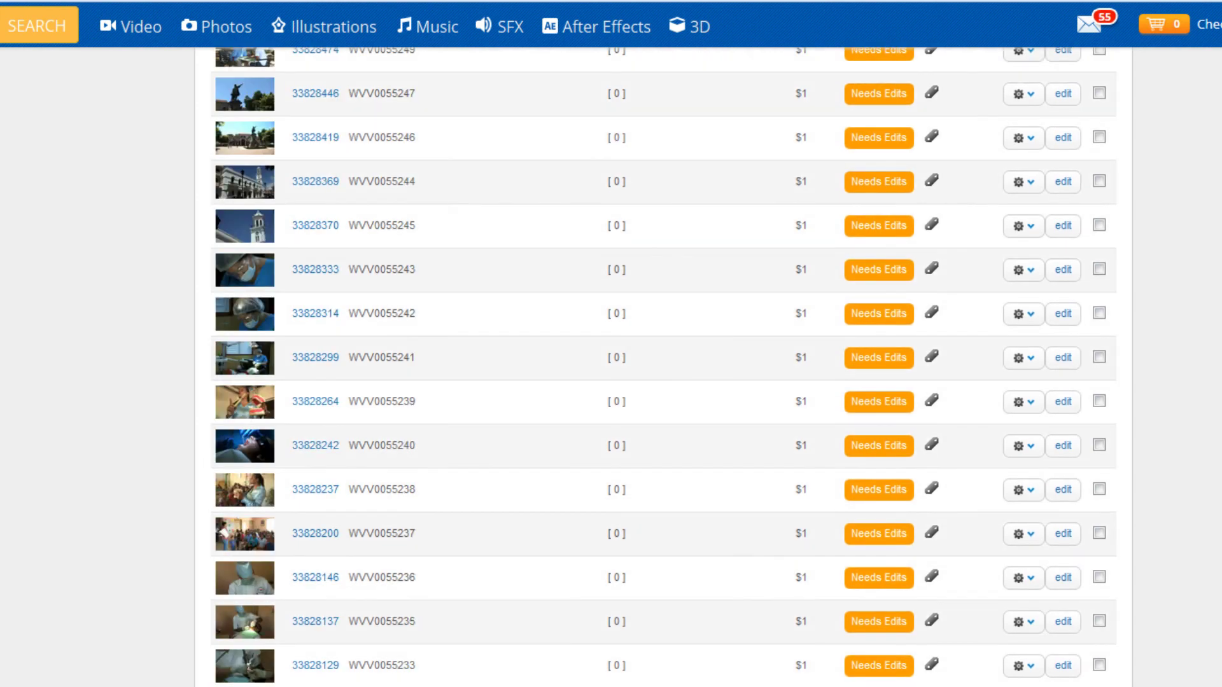
pyautogui.scroll(-10, 663, 367)
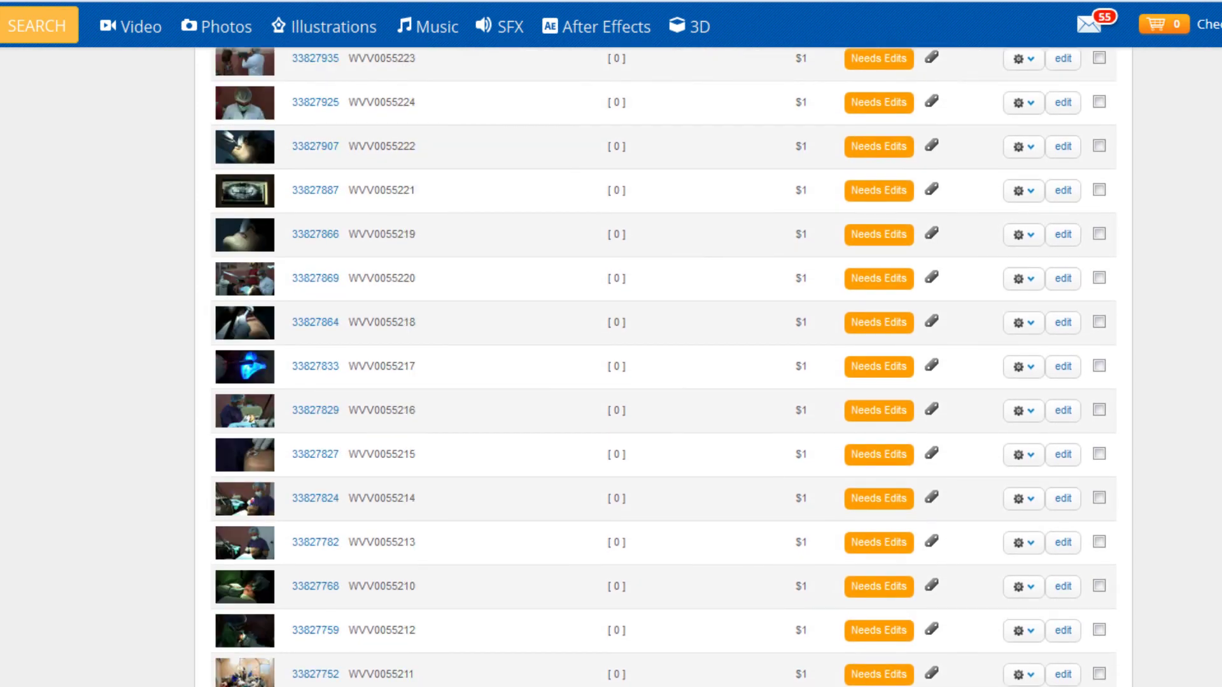